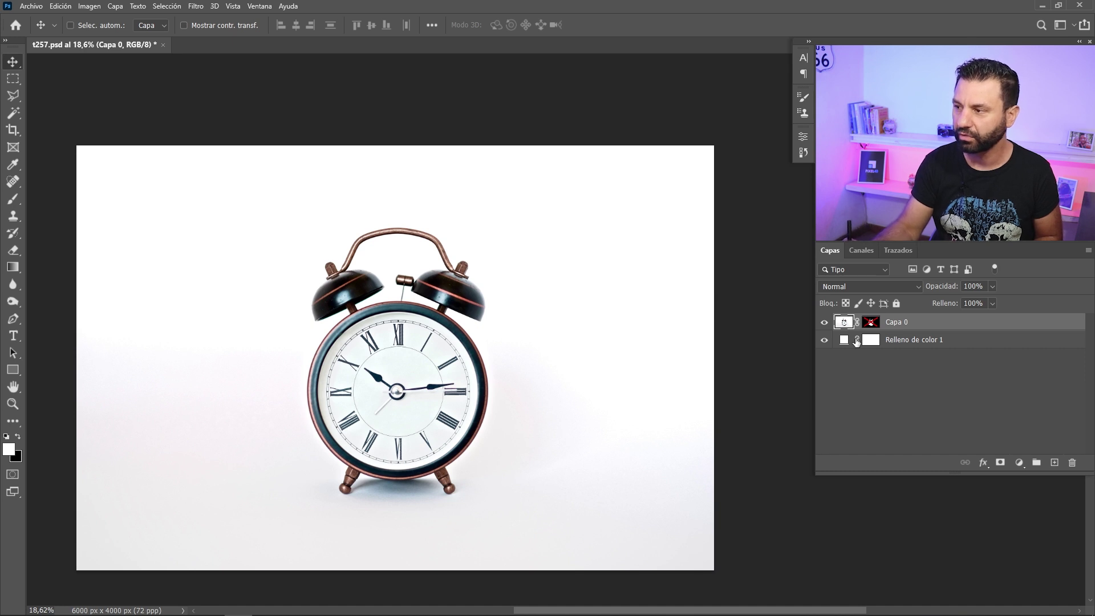
Enable Capa 0's mask and apply it permanently, leaving the clock as a plain cut-out.
left_click(872, 324, "shift")
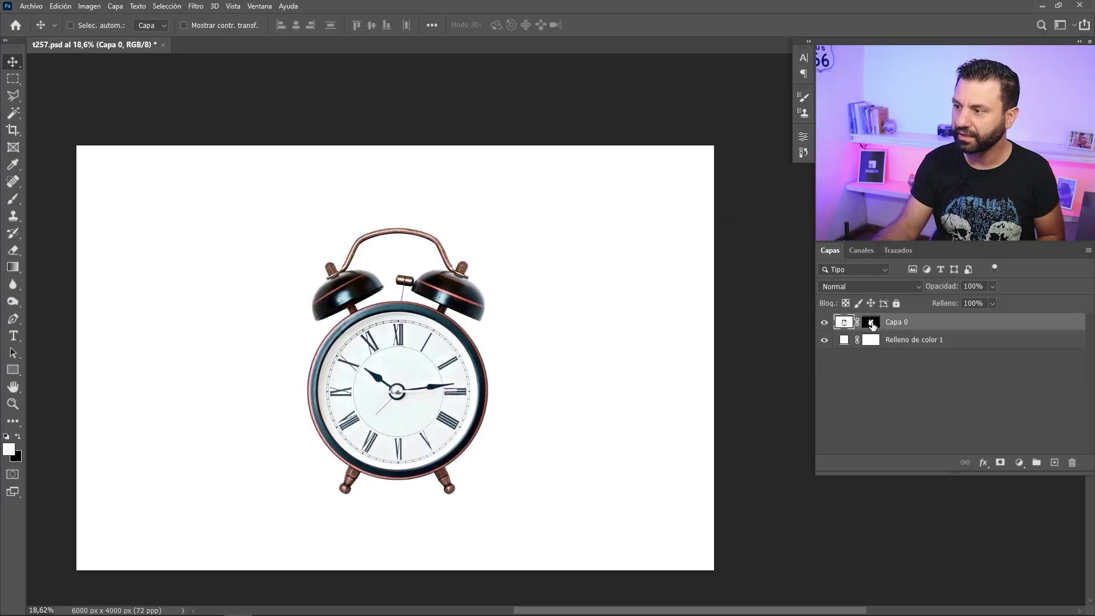
left_click(871, 323)
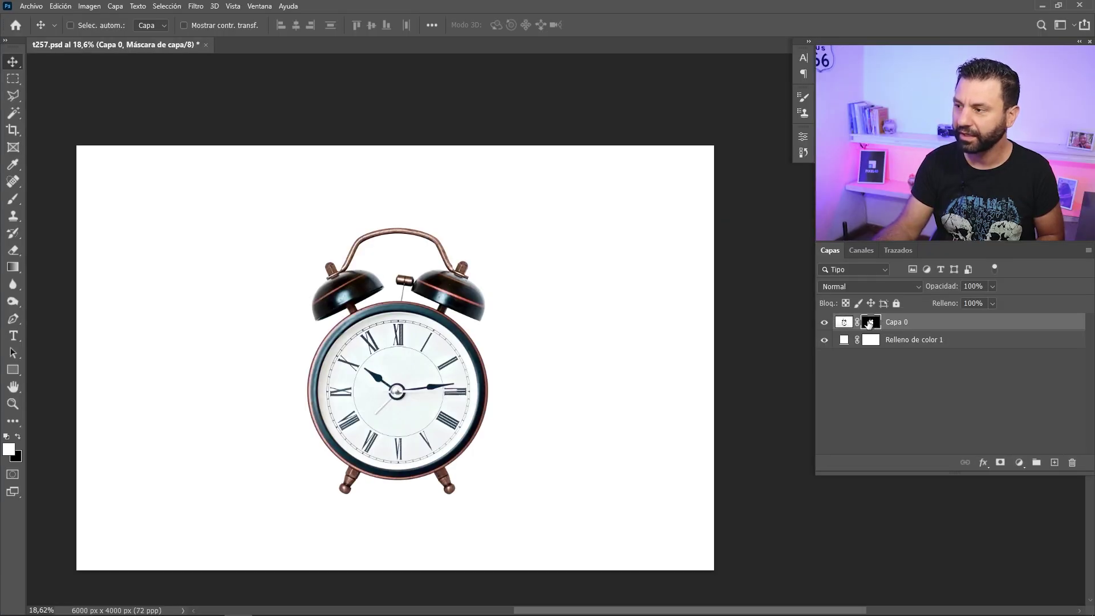
right_click(871, 325)
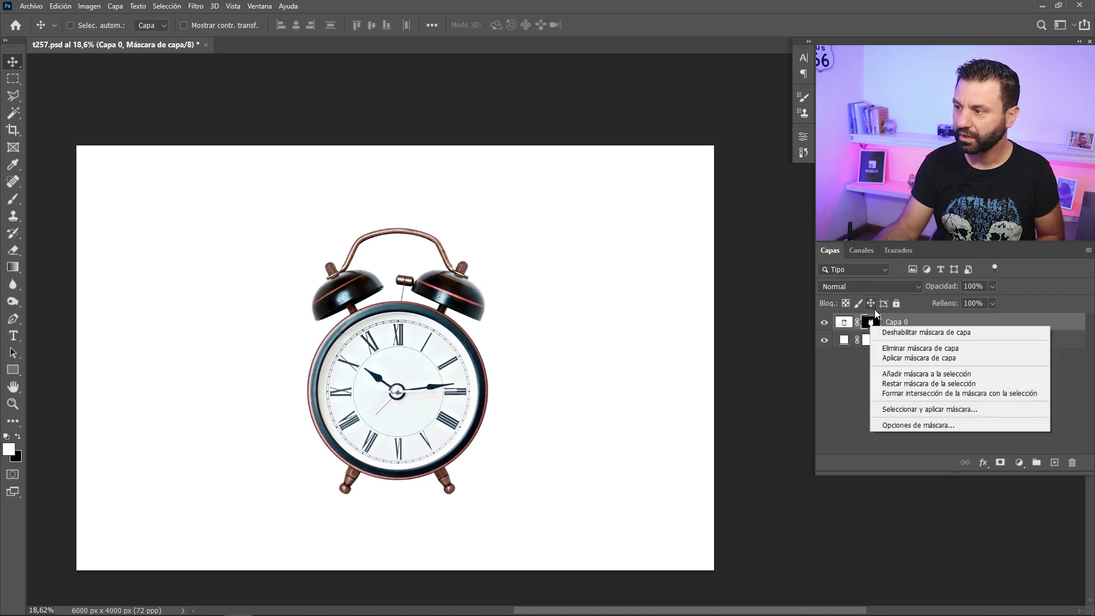
left_click(905, 359)
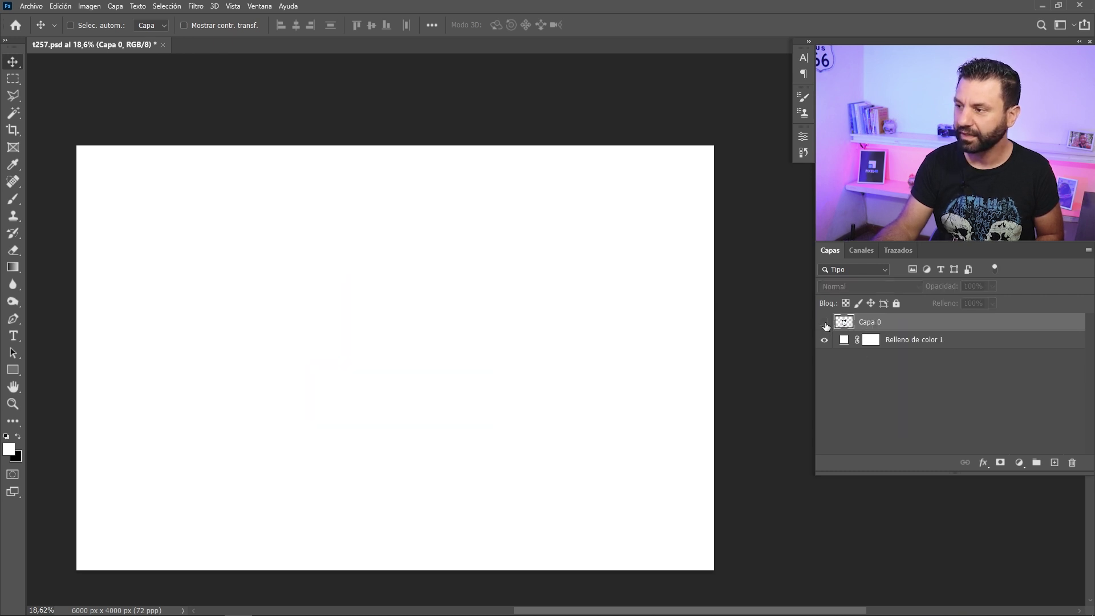
right_click(877, 323)
Convert Capa 0 to a smart object and move the clock up onto the centre guide.
left_click(904, 292)
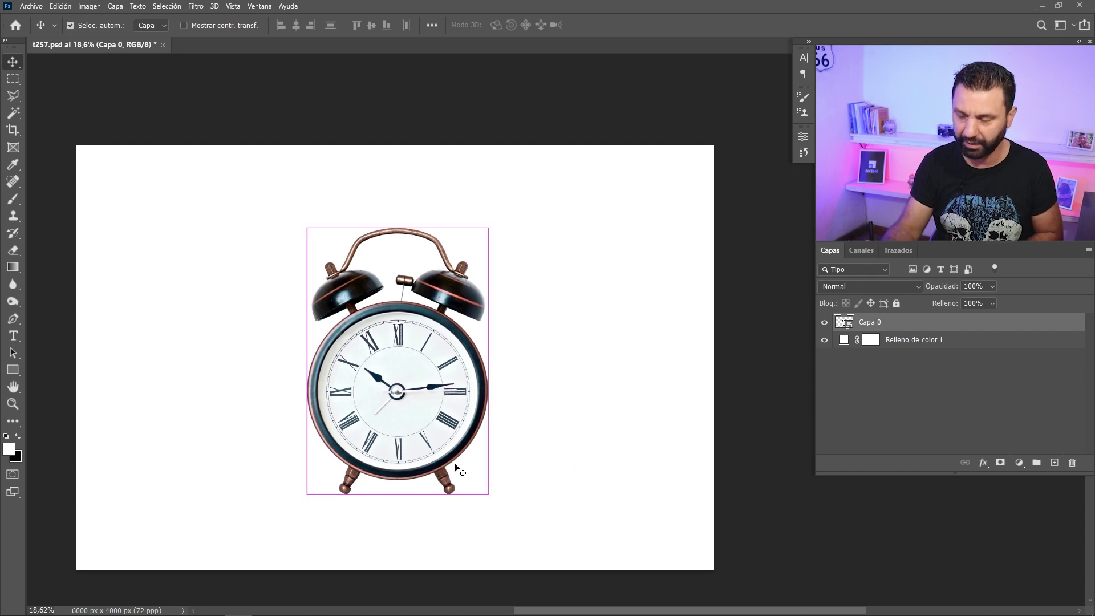
key("ctrl+t")
left_click_drag(451, 452, 448, 400)
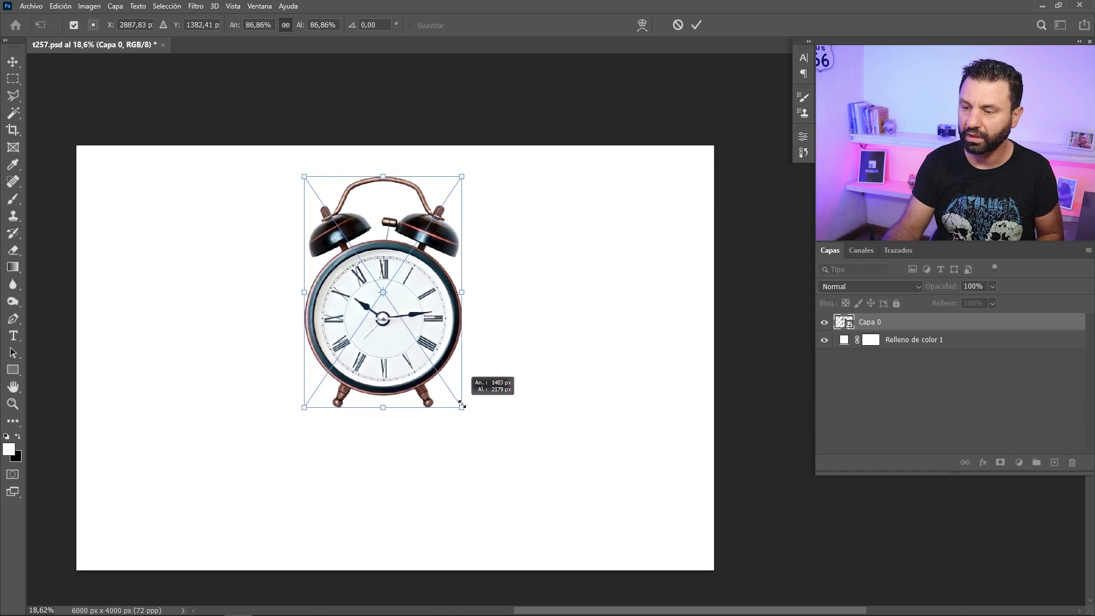
left_click_drag(487, 441, 461, 407)
Resize the clock to about 92% from its corner, raise it slightly and commit.
left_click_drag(433, 443, 523, 426)
scroll(523, 426, "up", 2)
scroll(518, 396, "down", 1)
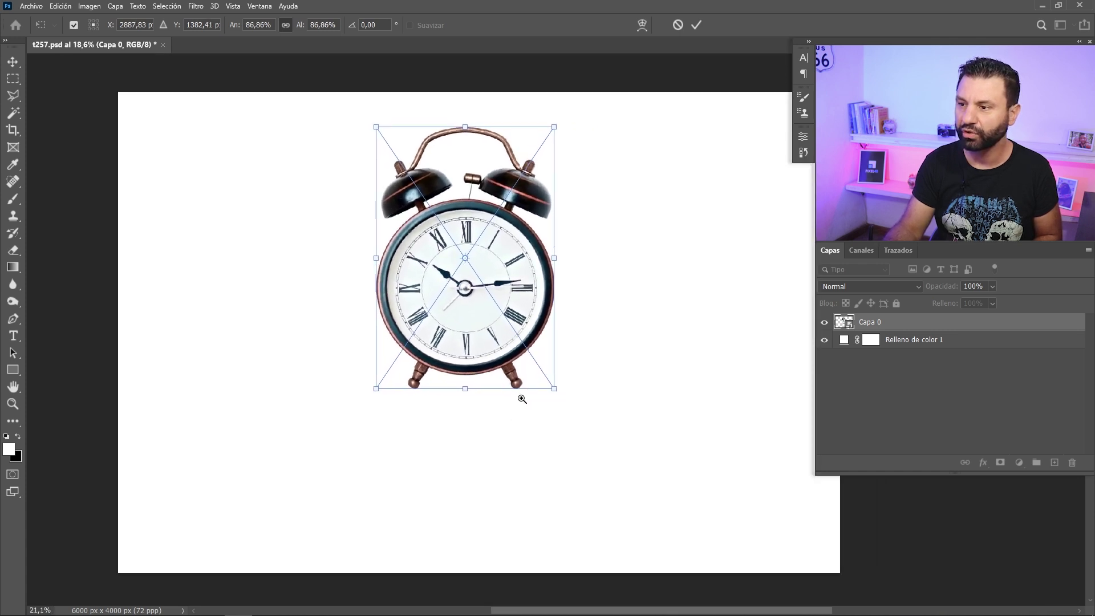
mouse_move(551, 381)
left_mouse_down()
mouse_move(491, 297)
mouse_move(582, 372)
mouse_move(554, 390)
mouse_move(496, 394)
mouse_move(528, 399)
left_mouse_up()
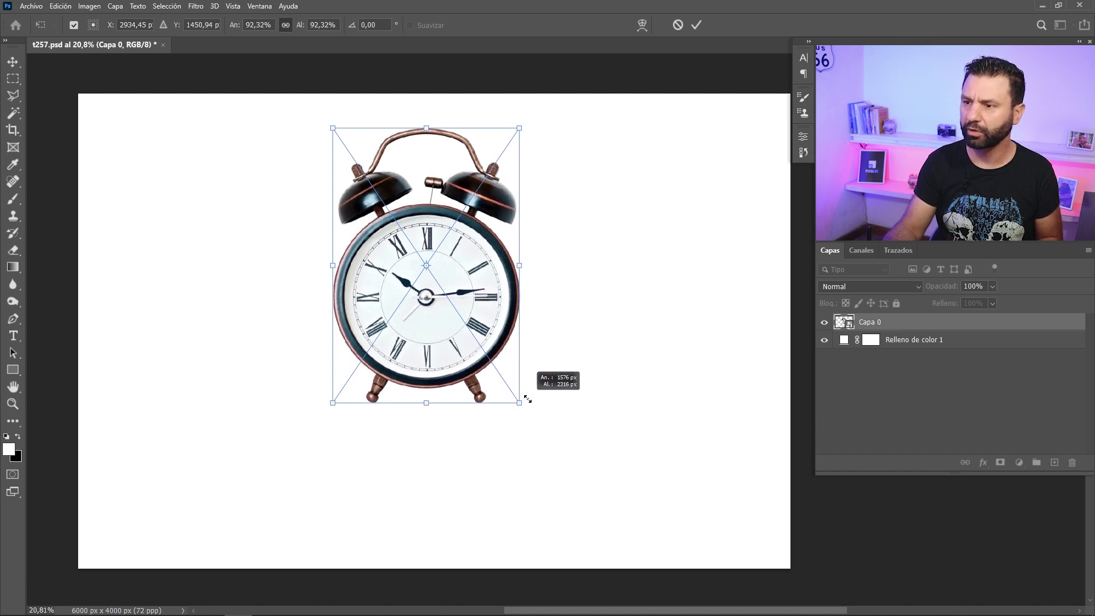
left_click_drag(486, 361, 486, 355)
key("Return")
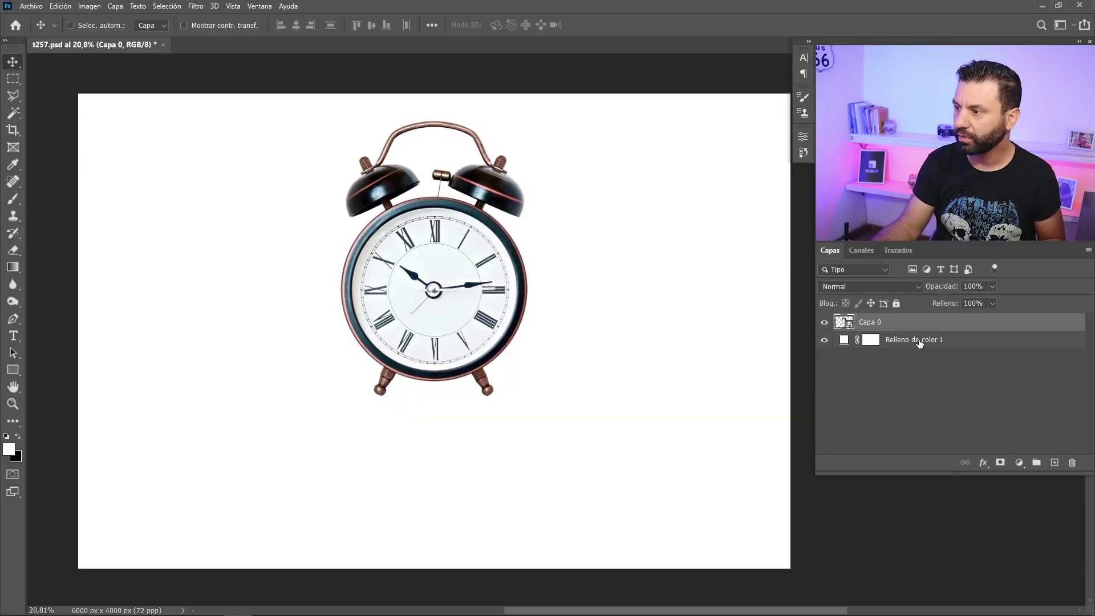
left_click(919, 340)
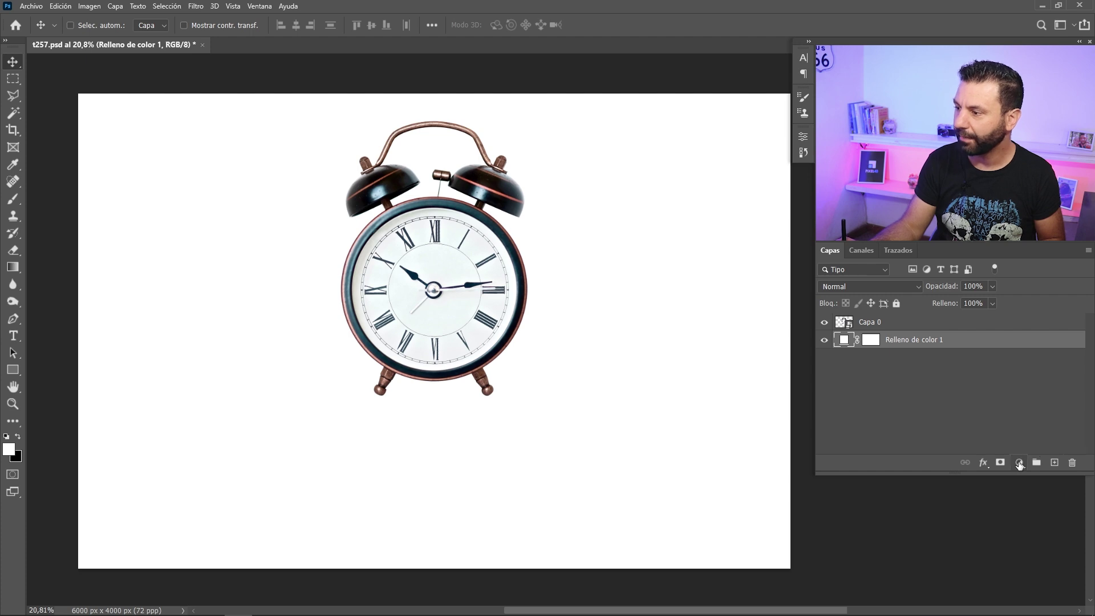
Add a Degradado gradient fill layer from the Layers panel's fill and adjustment menu.
left_click(1019, 463)
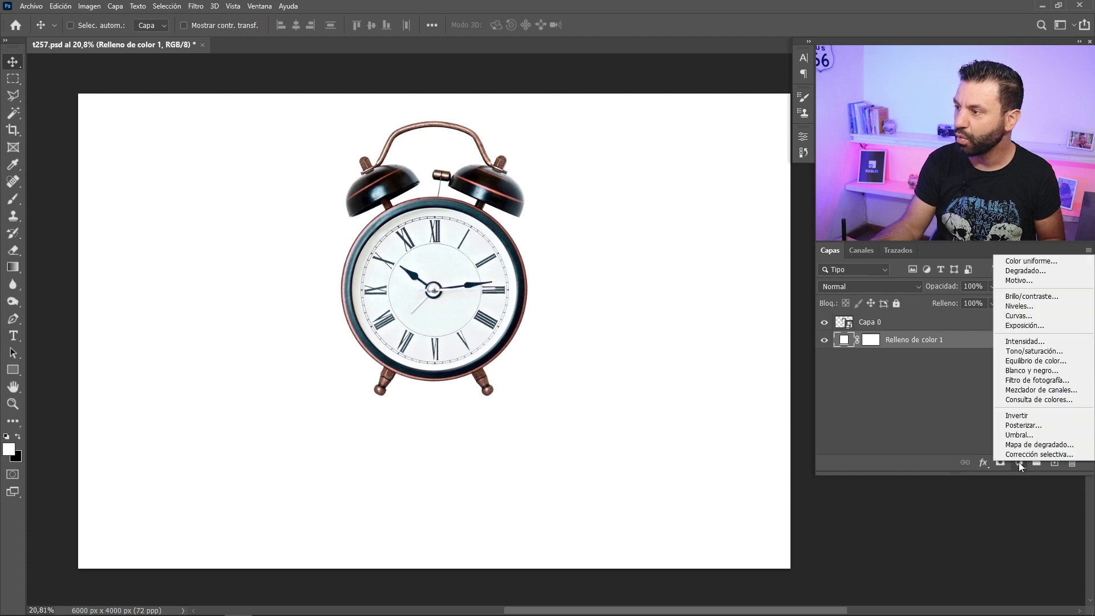
left_click(1017, 272)
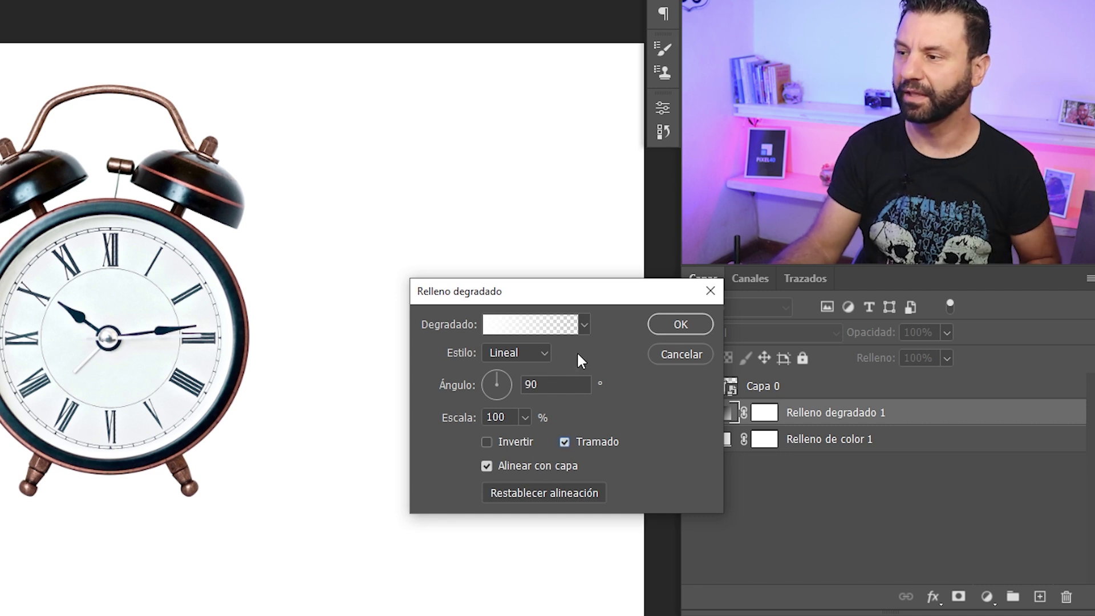
Set the gradient's right opacity stop to 100 and remove a stray colour stop.
left_click(539, 325)
left_click(928, 482)
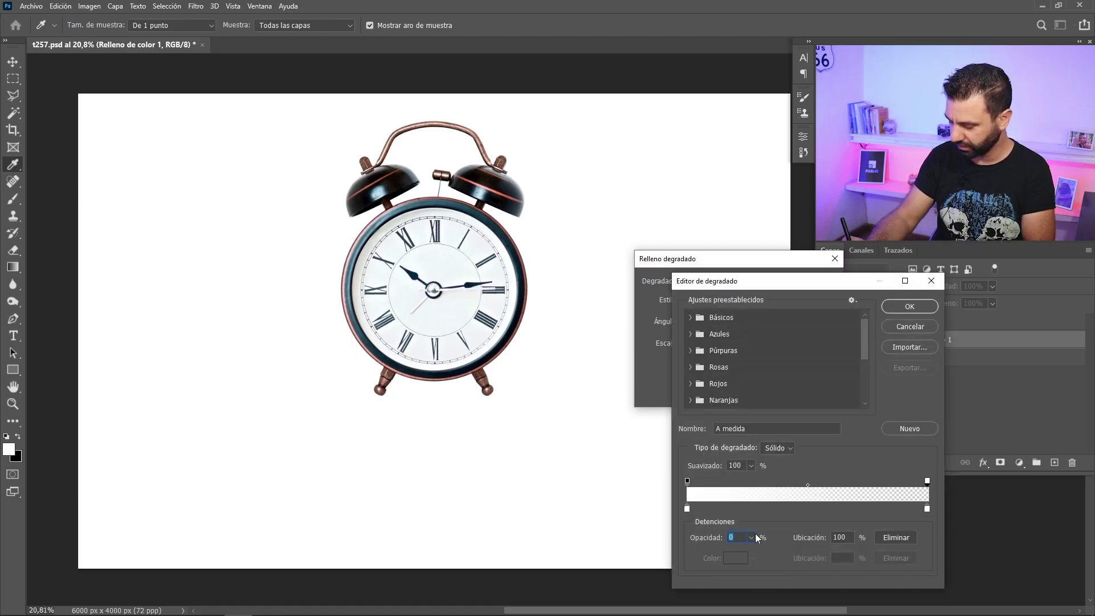
type("100")
left_click(857, 509)
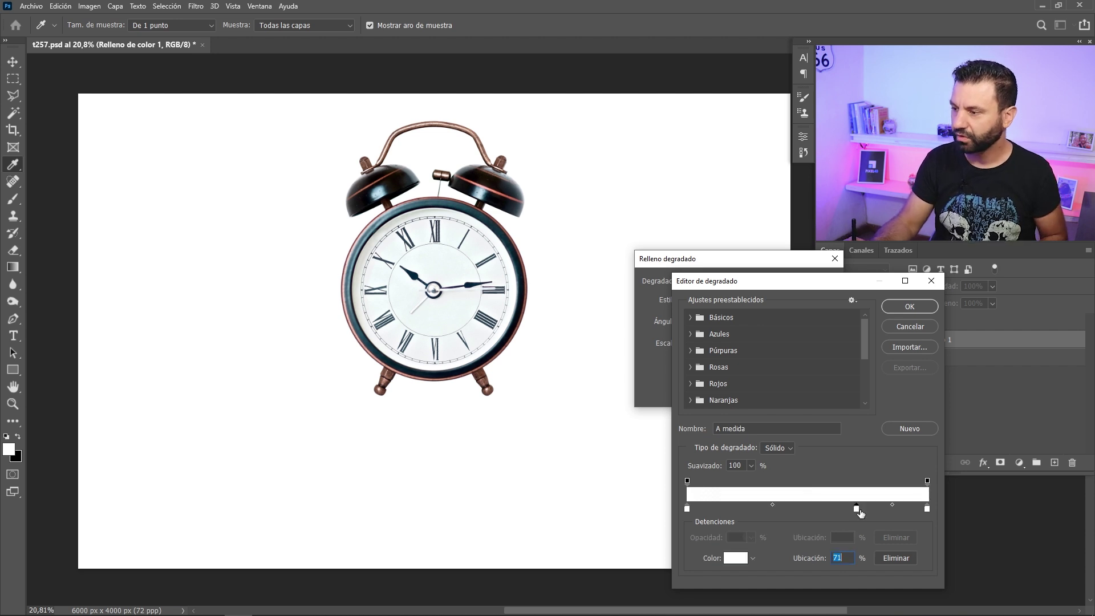
left_click_drag(842, 515, 804, 527)
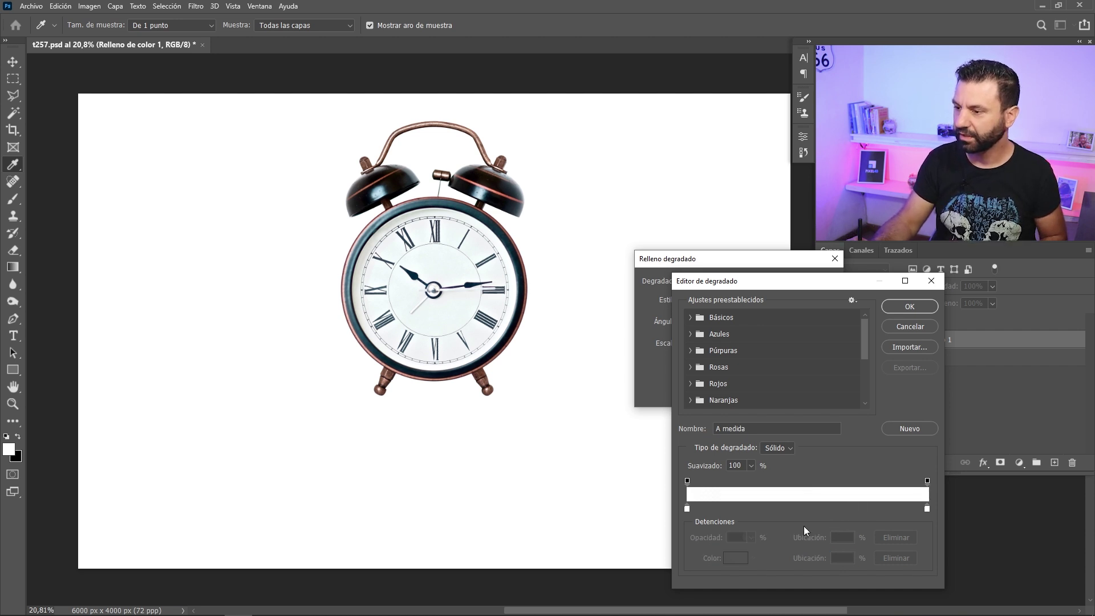
Keep both end colour stops of the gradient white.
left_click(687, 508)
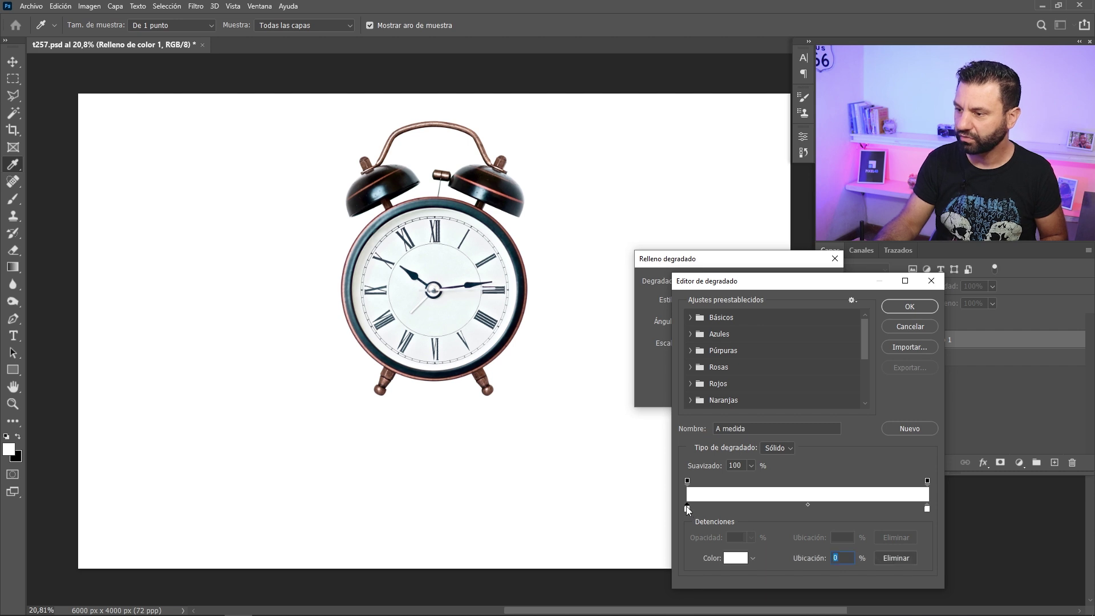
left_click(741, 558)
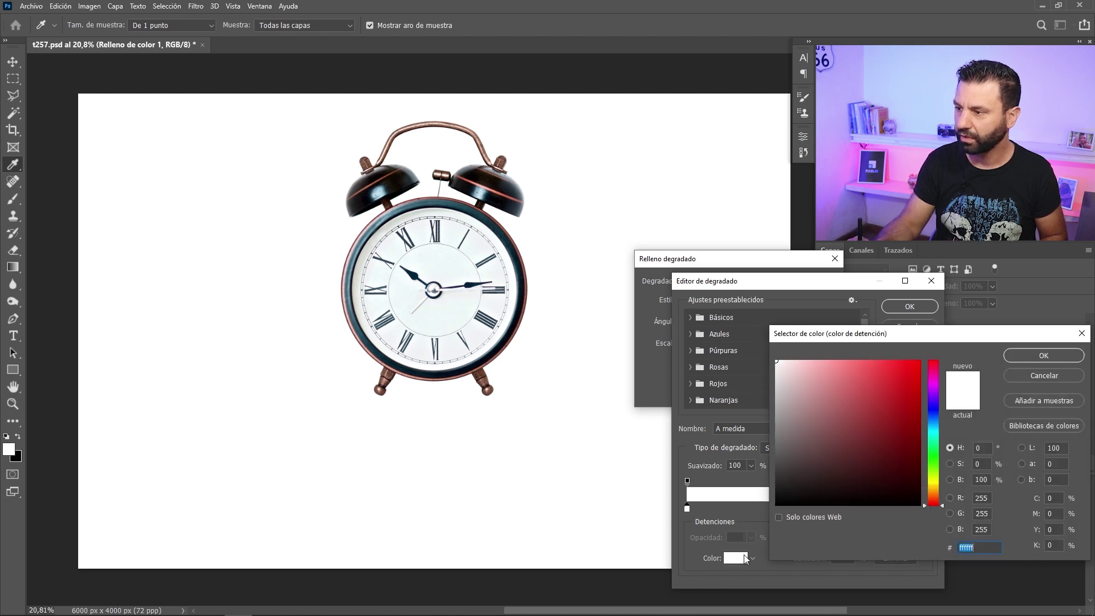
key("Return")
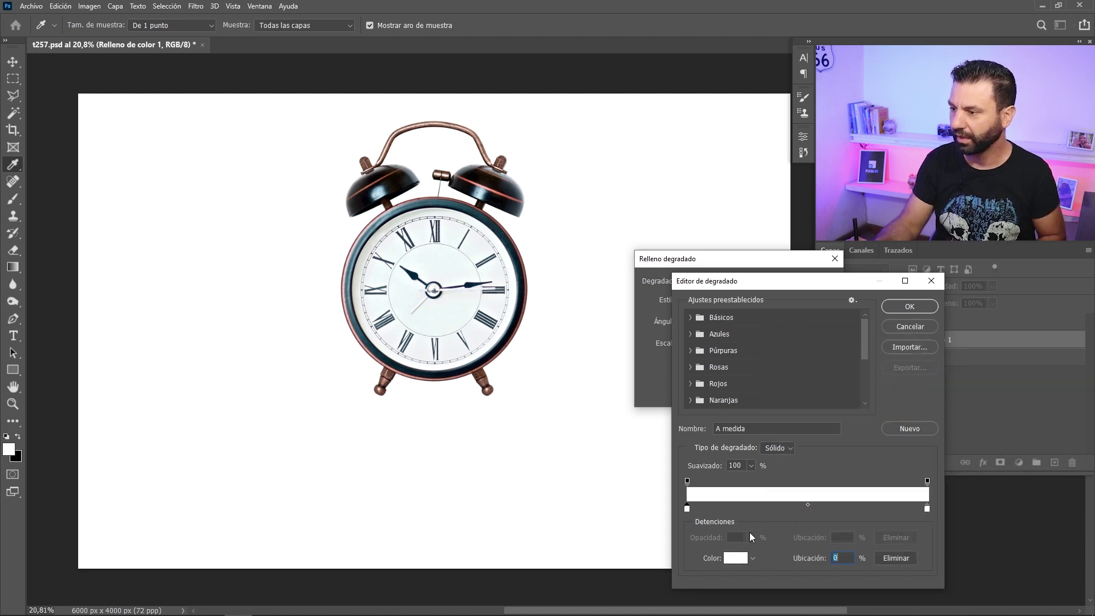
left_click(927, 508)
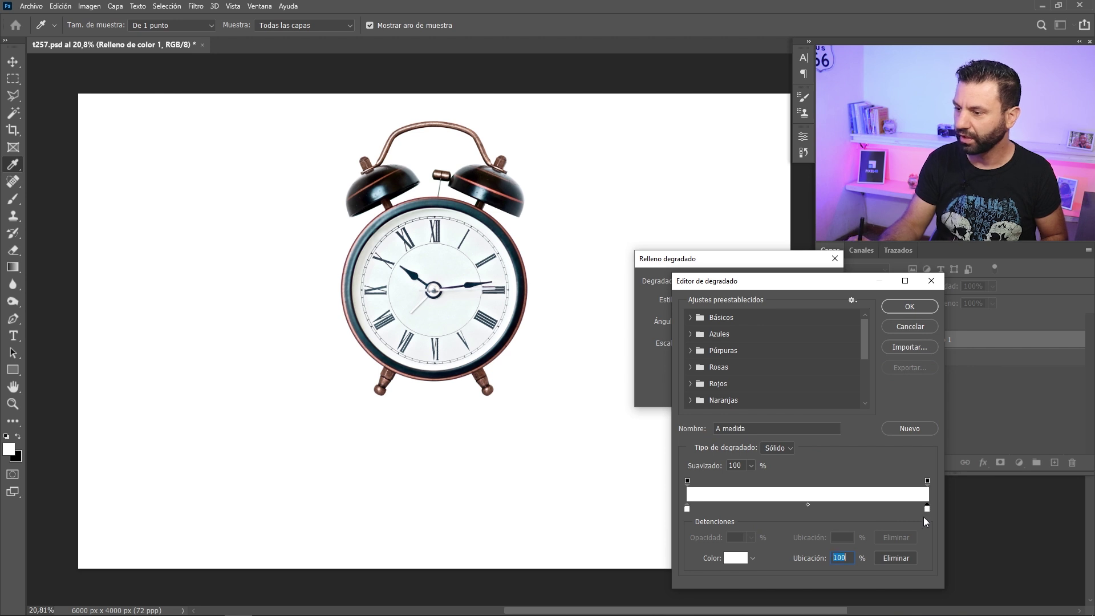
left_click(737, 558)
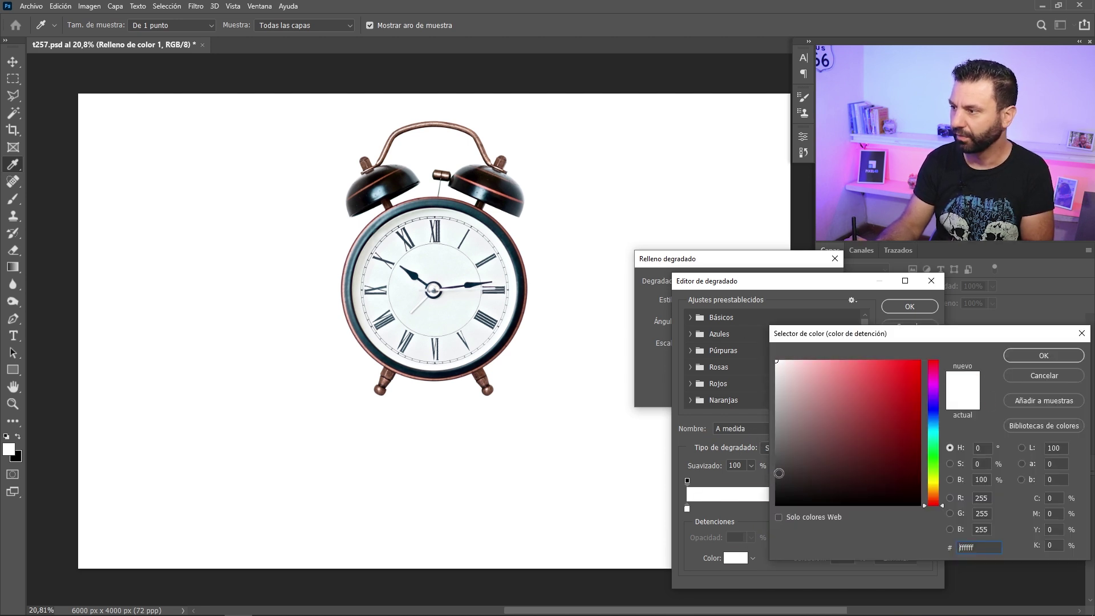
key("Return")
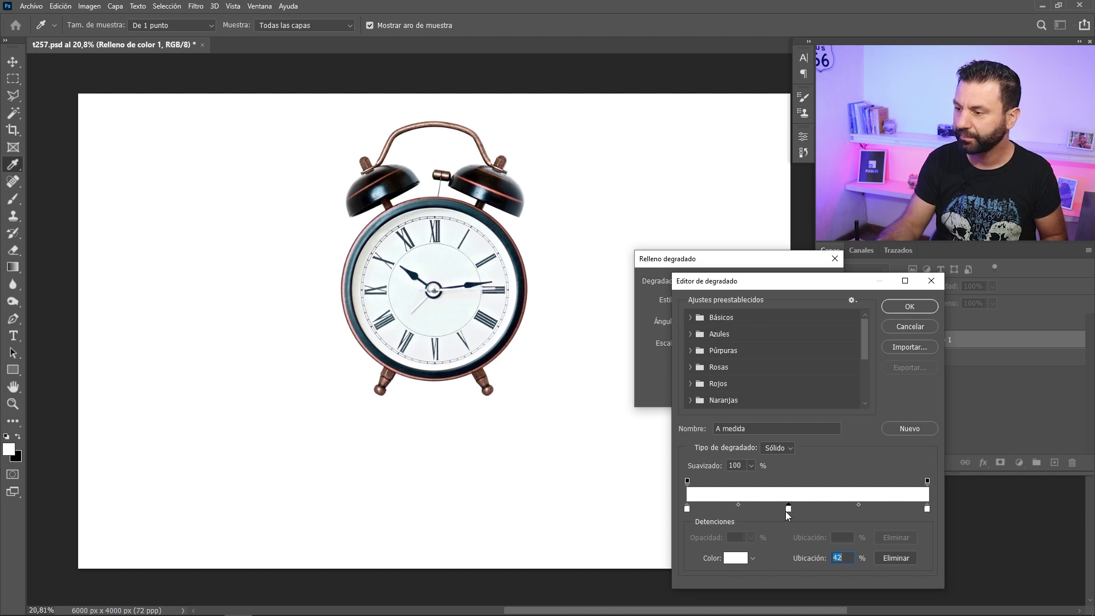
Set the 42% middle colour stop to grey ababab.
left_click(736, 558)
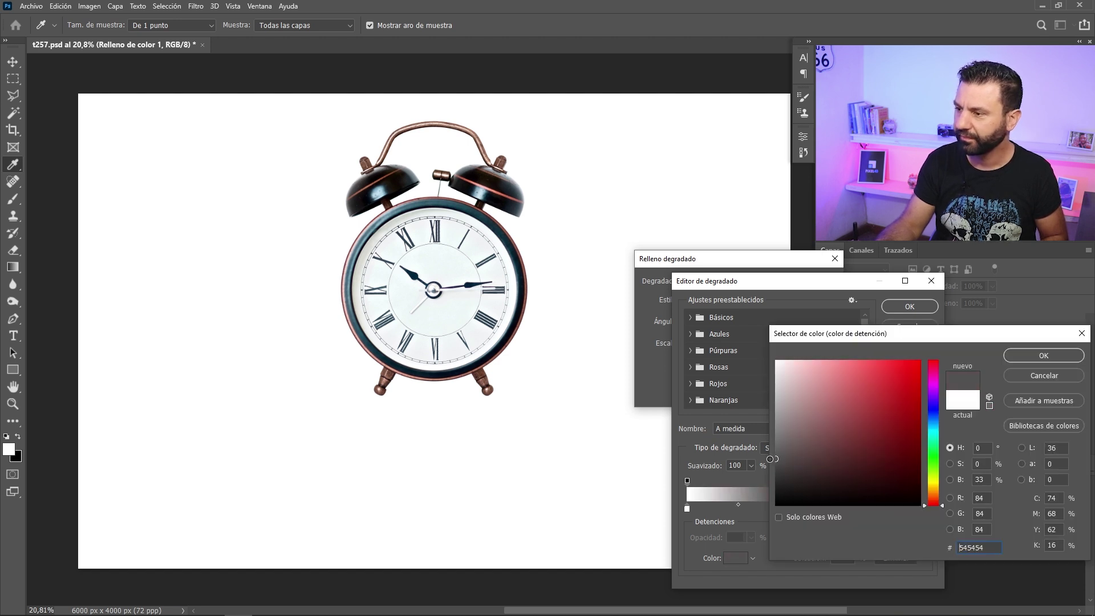
left_click_drag(777, 459, 726, 550)
left_click(780, 405)
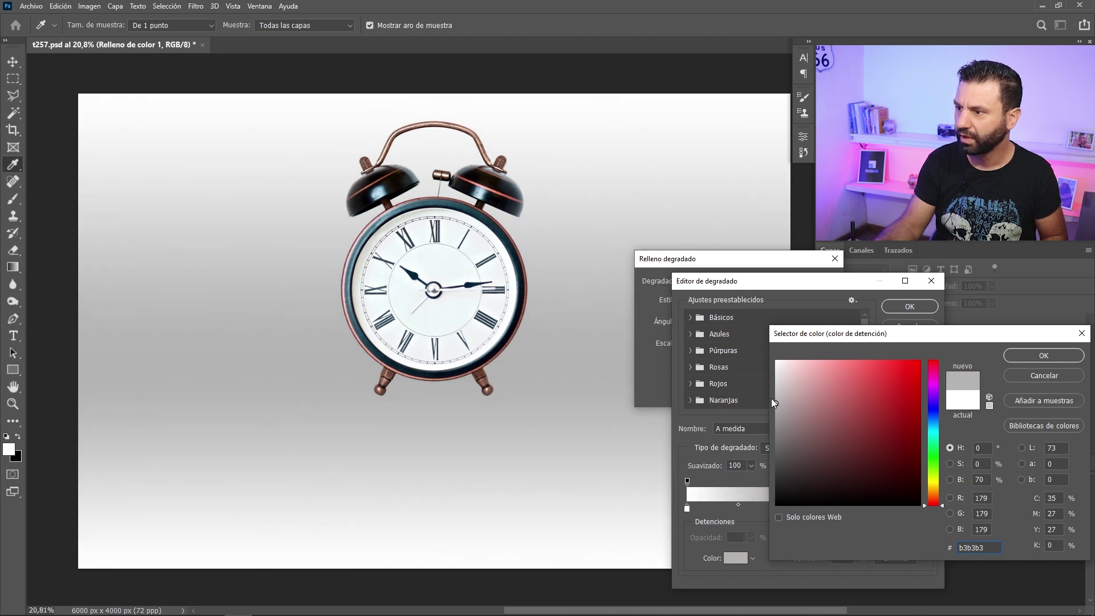
left_click(777, 409)
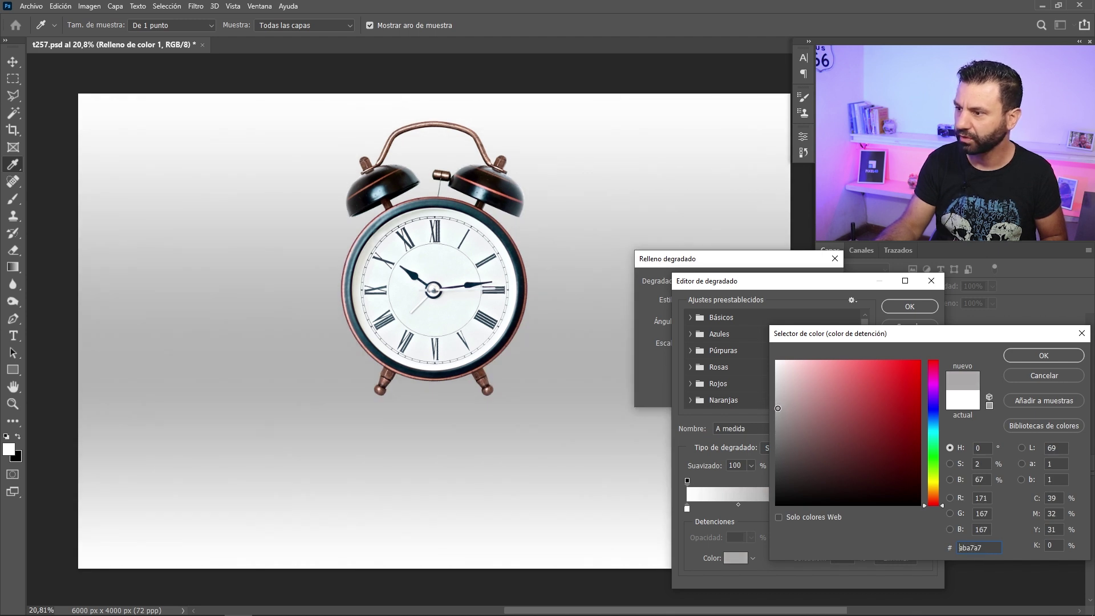
left_click(1042, 356)
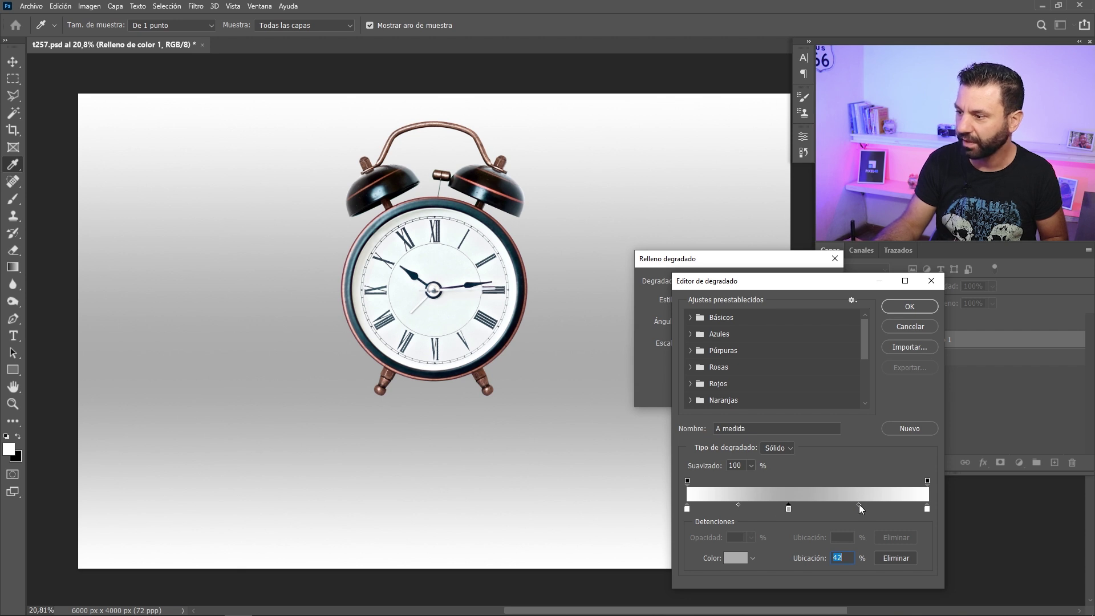
Adjust the blend midpoints and move the grey stop to 40%.
left_click_drag(860, 504, 773, 513)
left_click(797, 504)
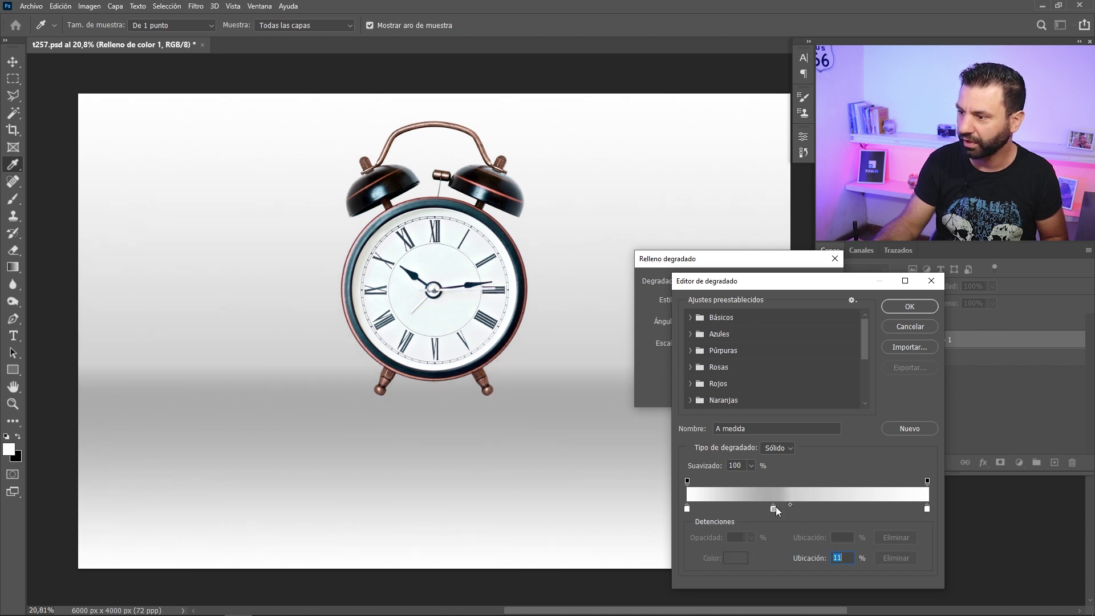
left_click_drag(775, 508, 781, 508)
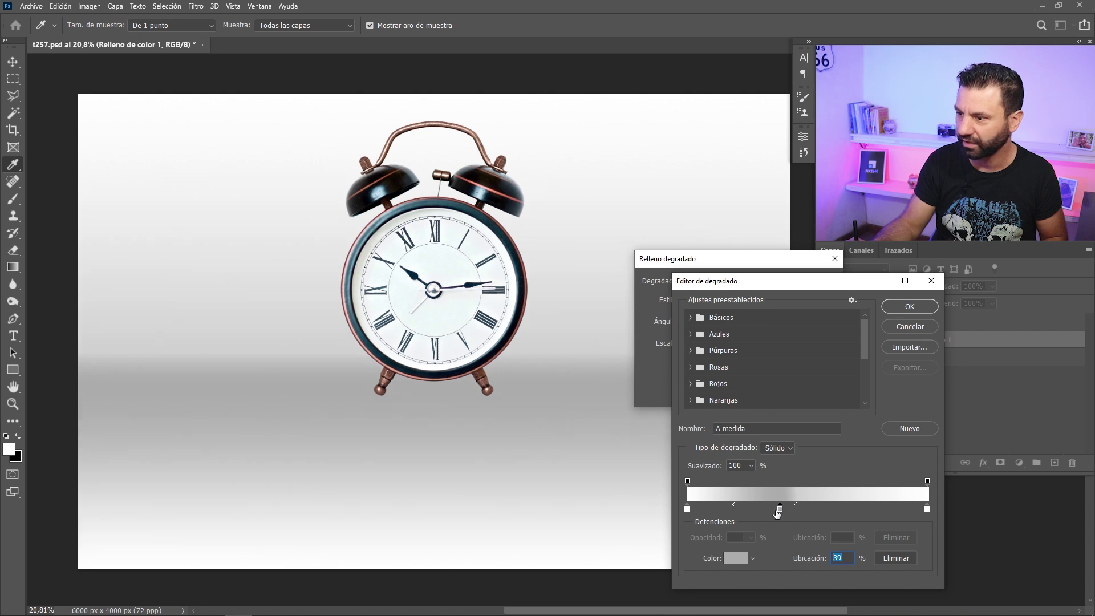
left_click(688, 509)
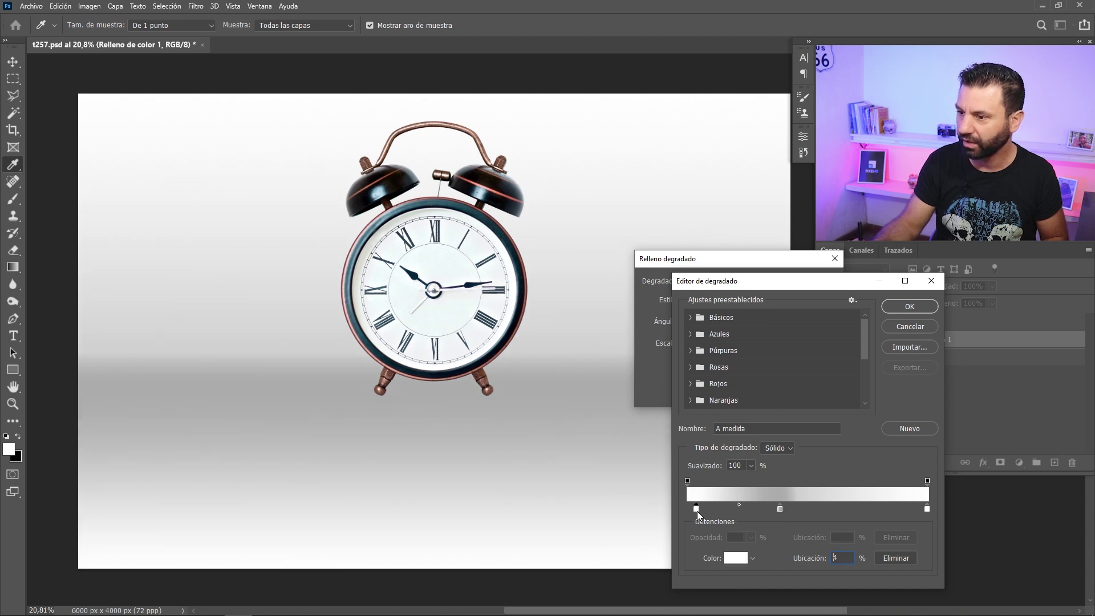
left_click(780, 508)
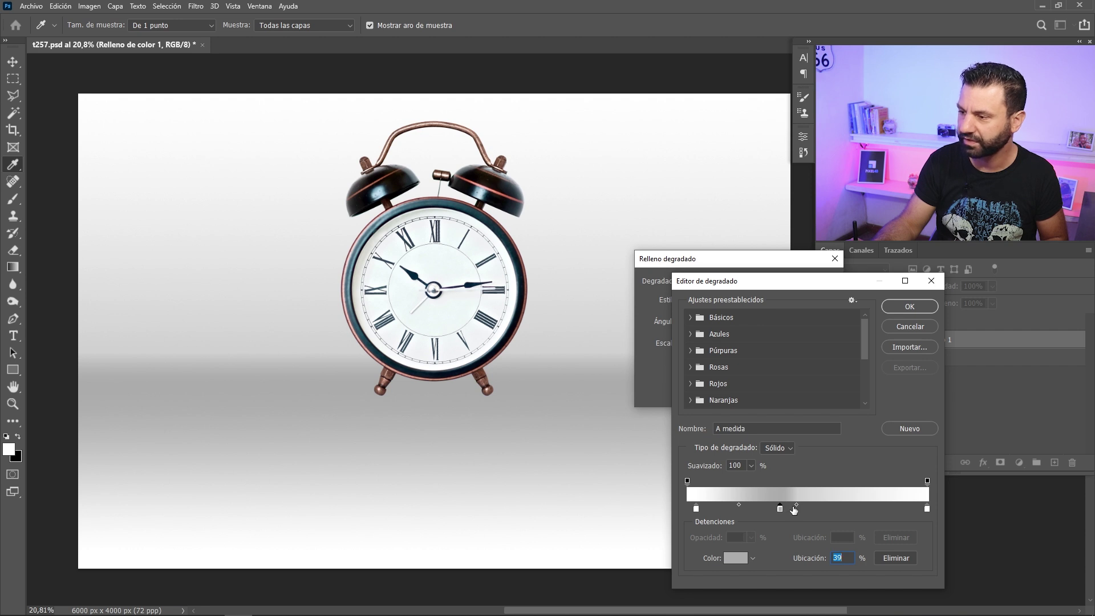
left_click_drag(794, 509, 801, 532)
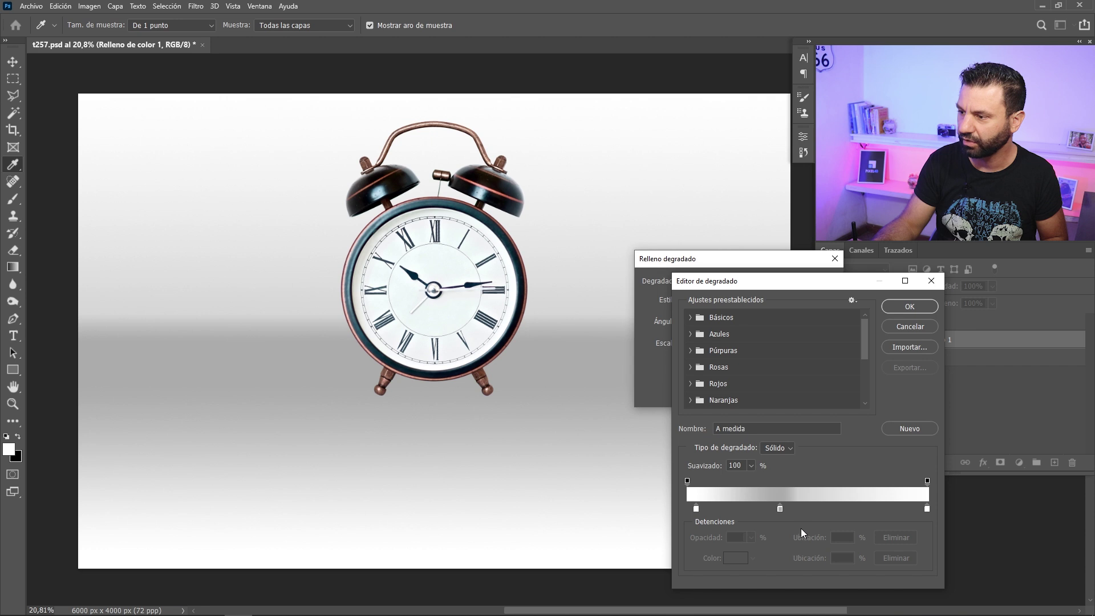
left_click(779, 508)
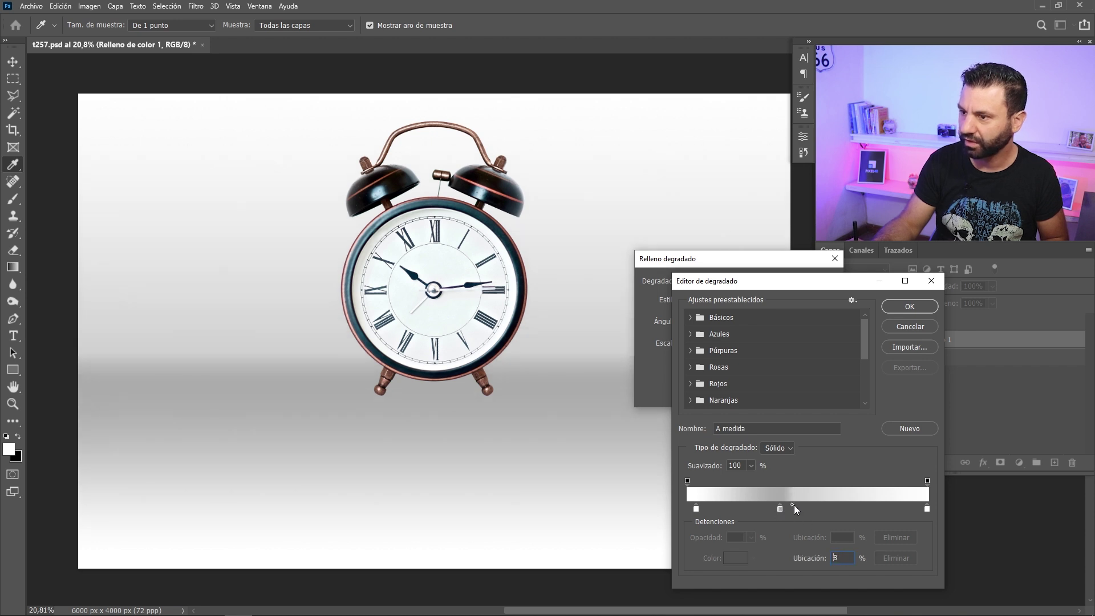
key("Up")
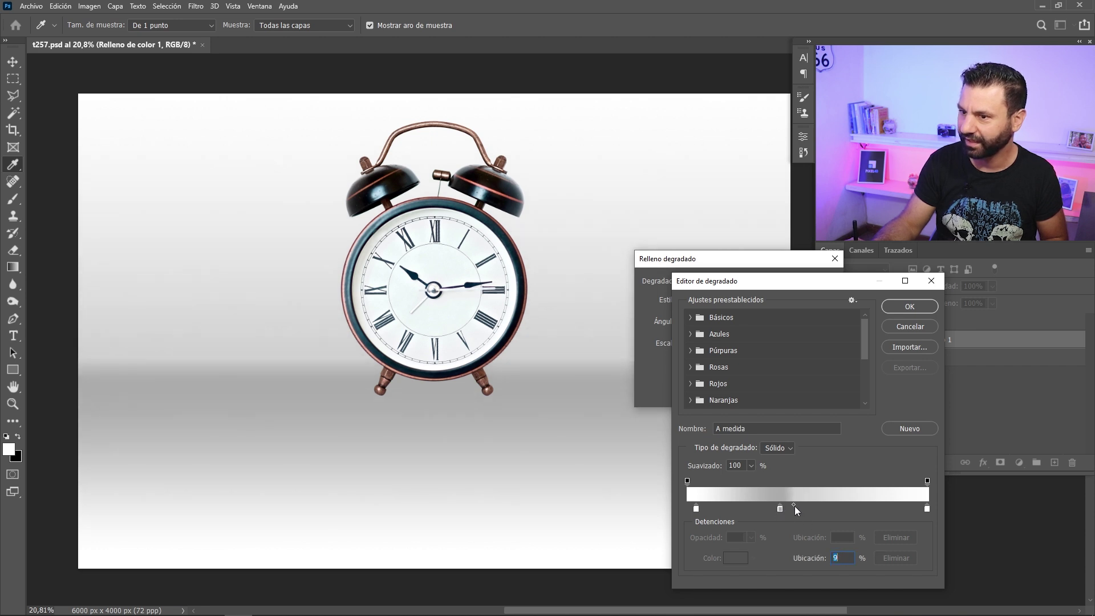
left_click_drag(783, 509, 784, 508)
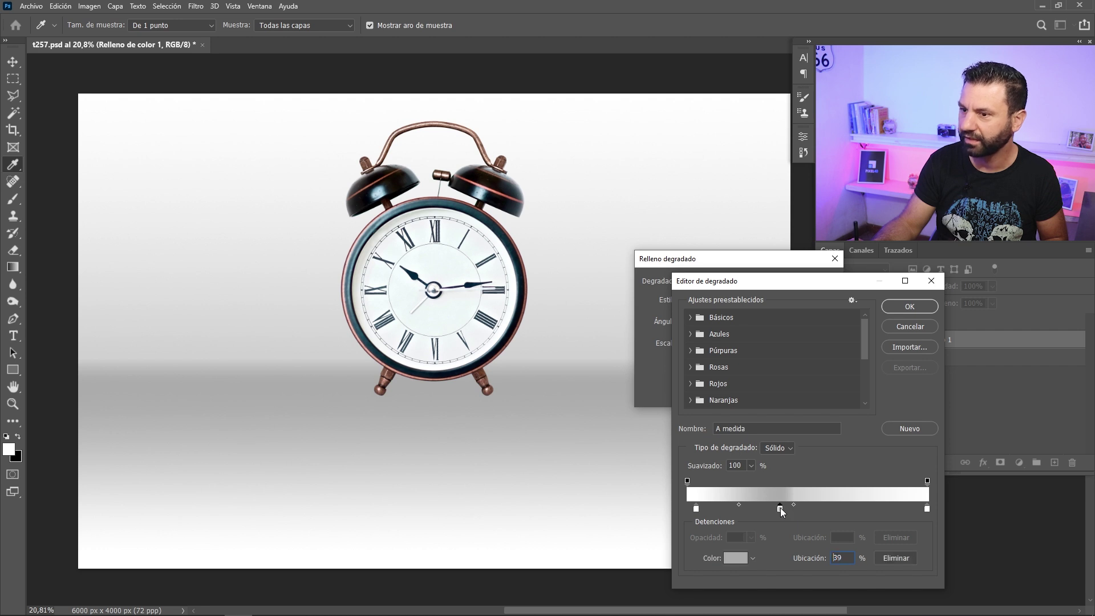
Add a white stop at 74% and make the end stop light grey aeaeae.
left_click_drag(927, 508, 871, 511)
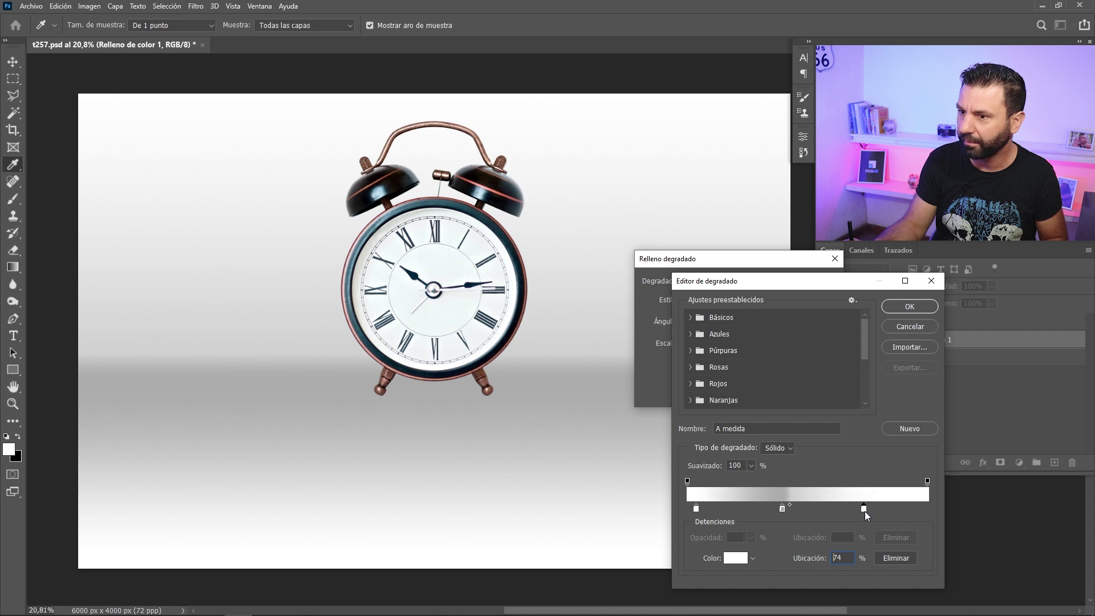
key("Return")
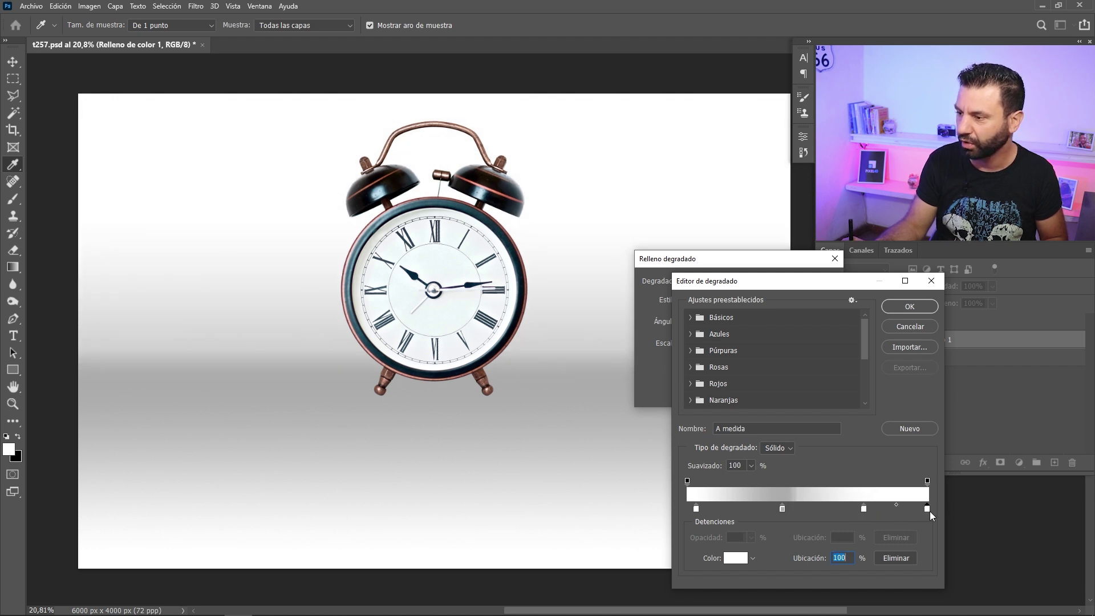
left_click(733, 559)
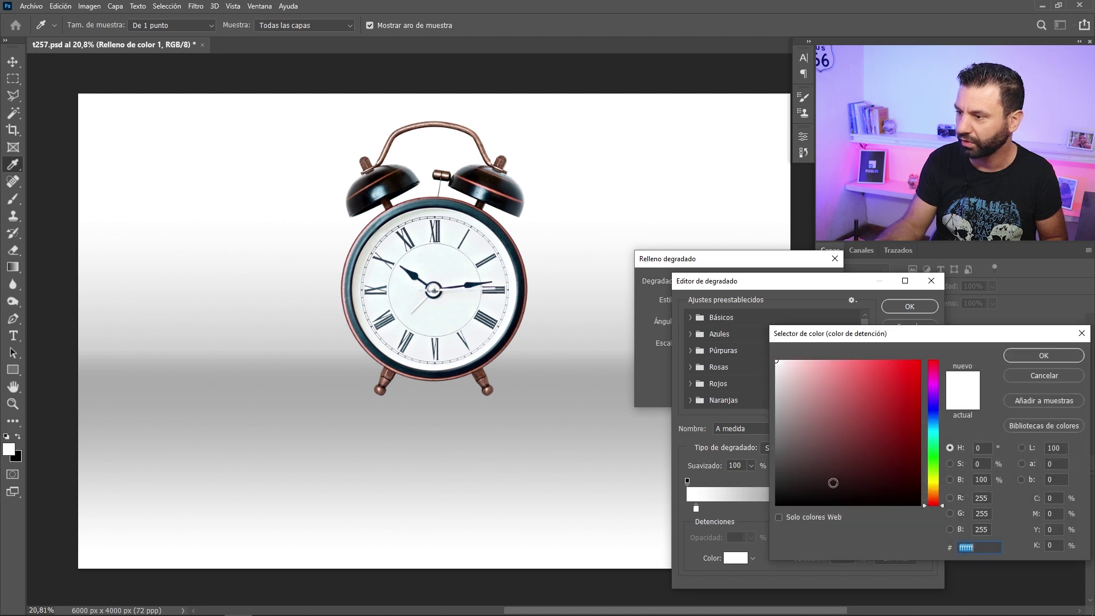
left_click(777, 417)
left_click(776, 406)
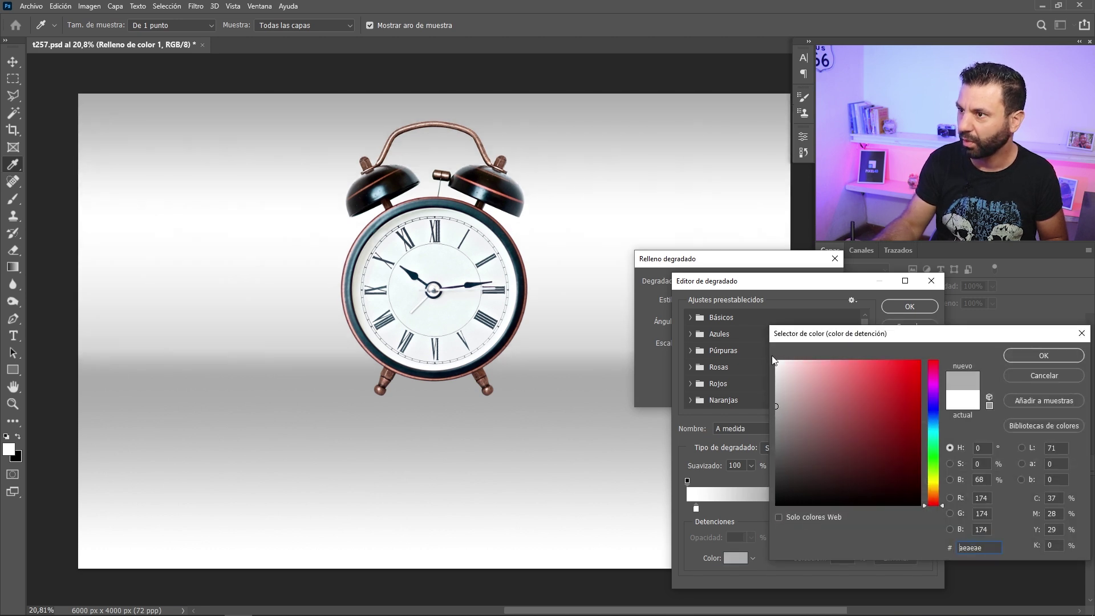
left_click(1025, 355)
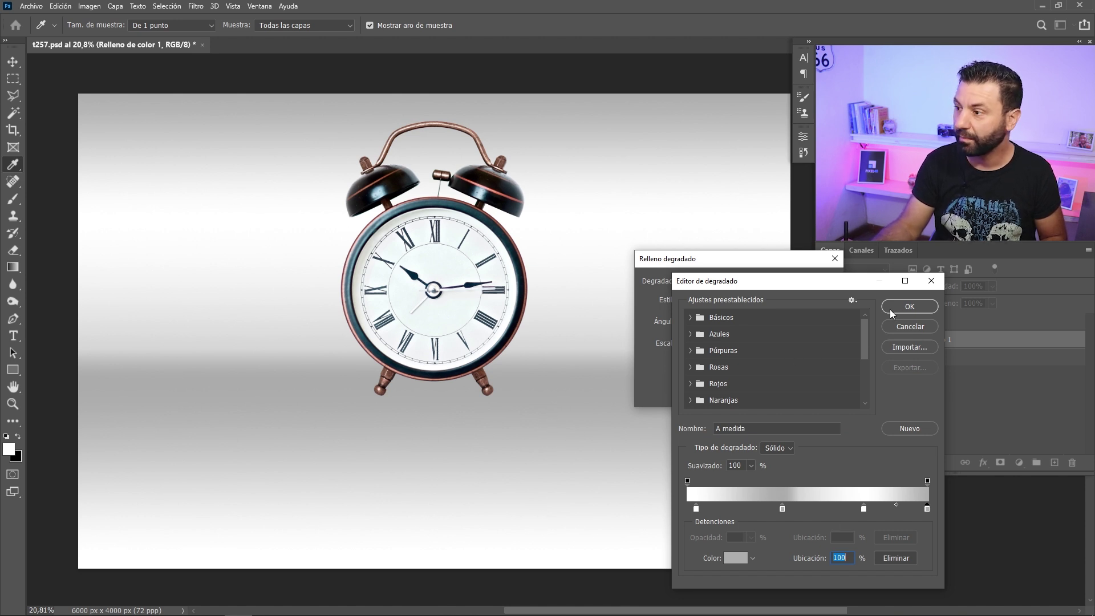
Apply the gradient fill and set the Relleno degradado 1 layer to 60% opacity.
left_click(910, 308)
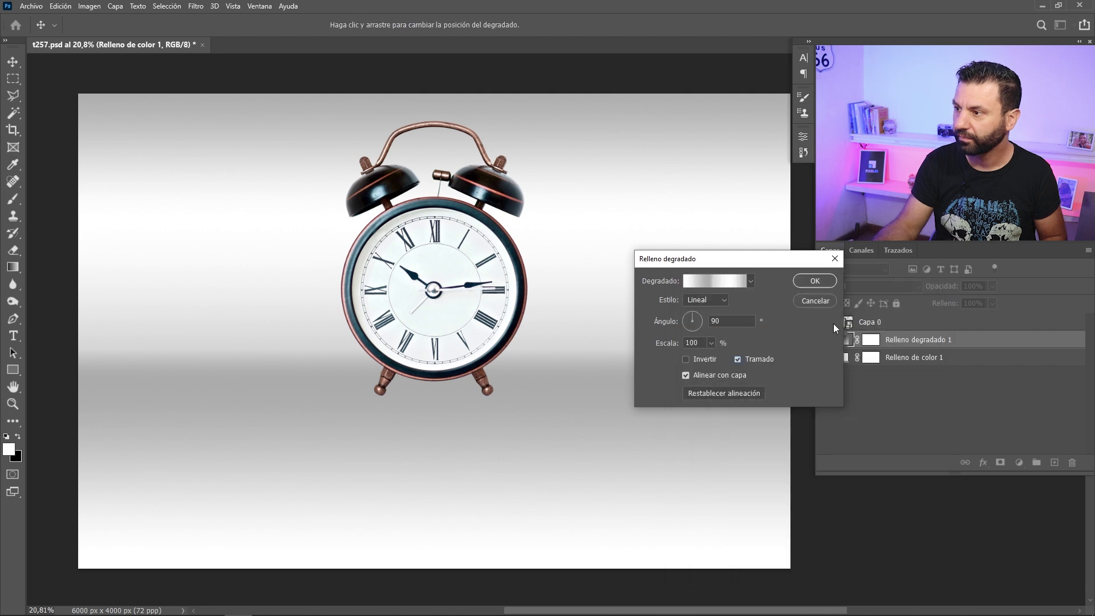
left_click(821, 282)
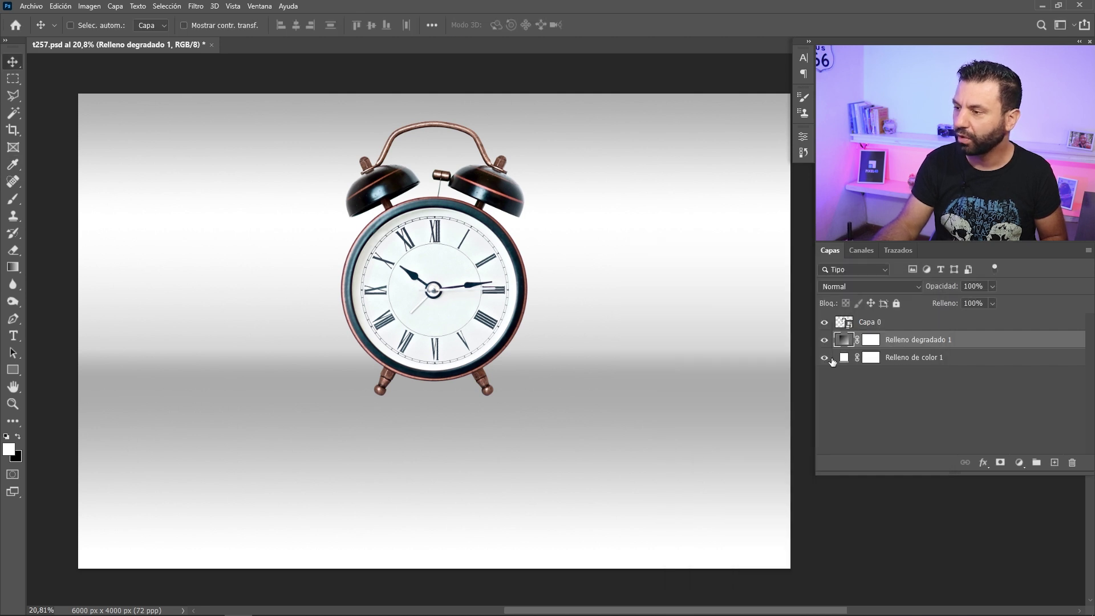
left_click(846, 361)
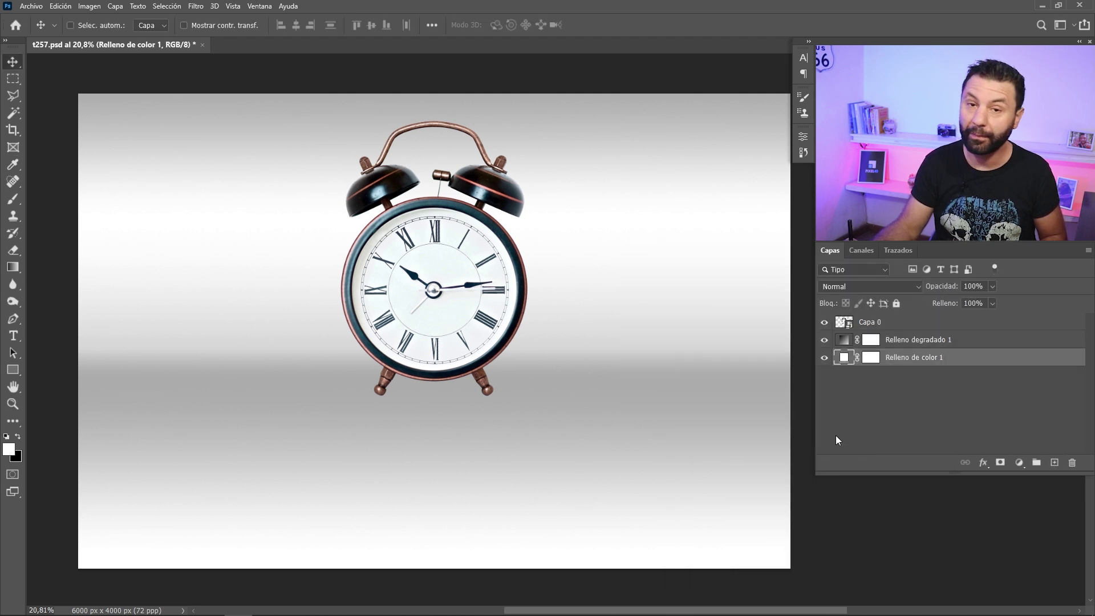
left_click(914, 341)
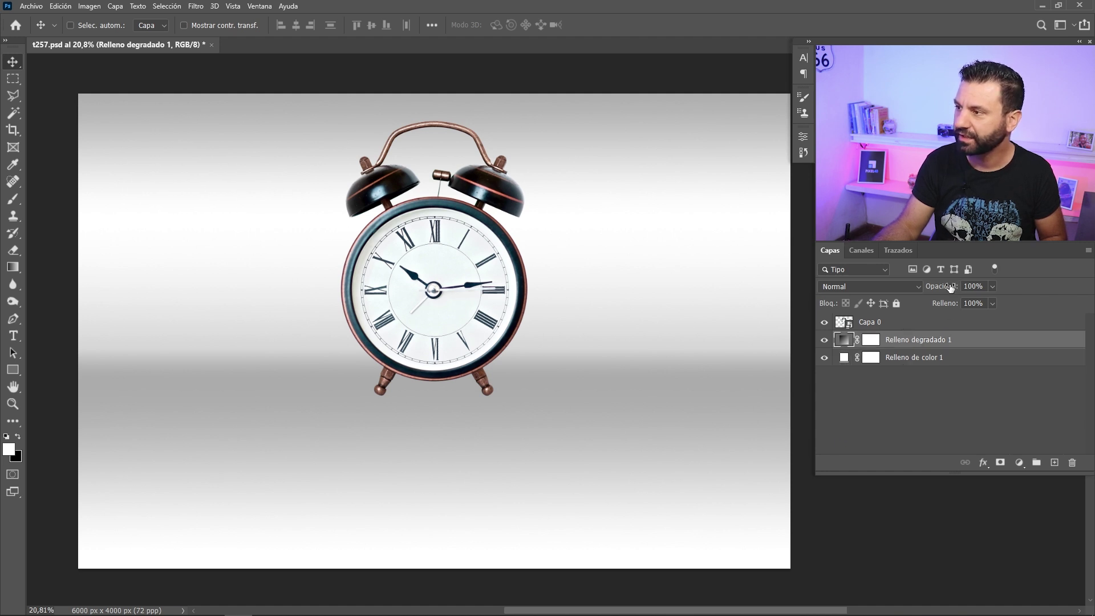
left_click_drag(951, 287, 941, 292)
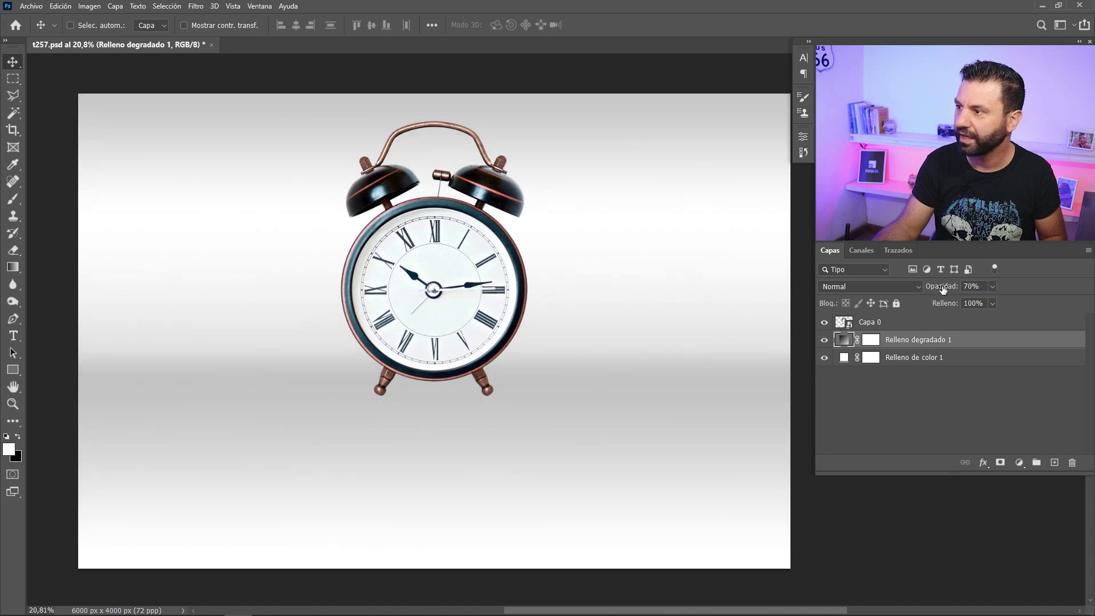
left_click_drag(941, 292, 940, 291)
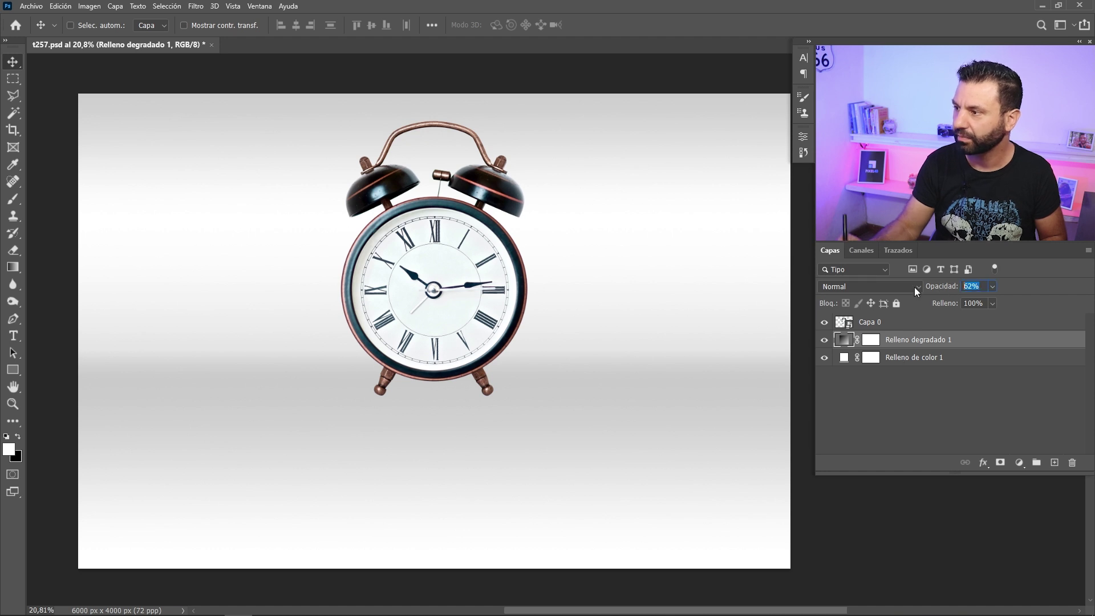
type("60")
key("Return")
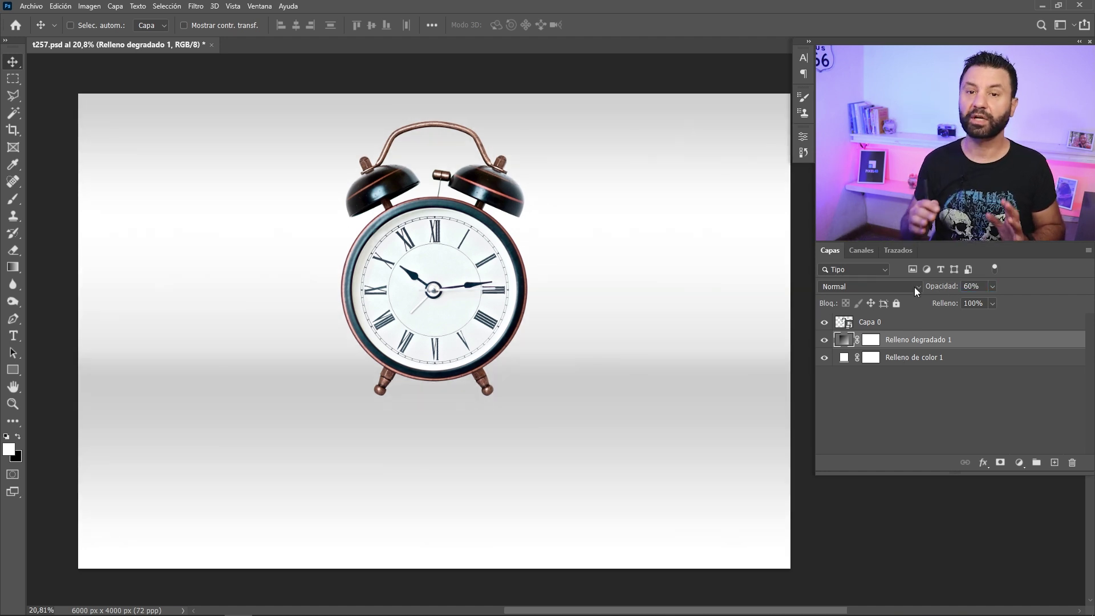
left_click(879, 328)
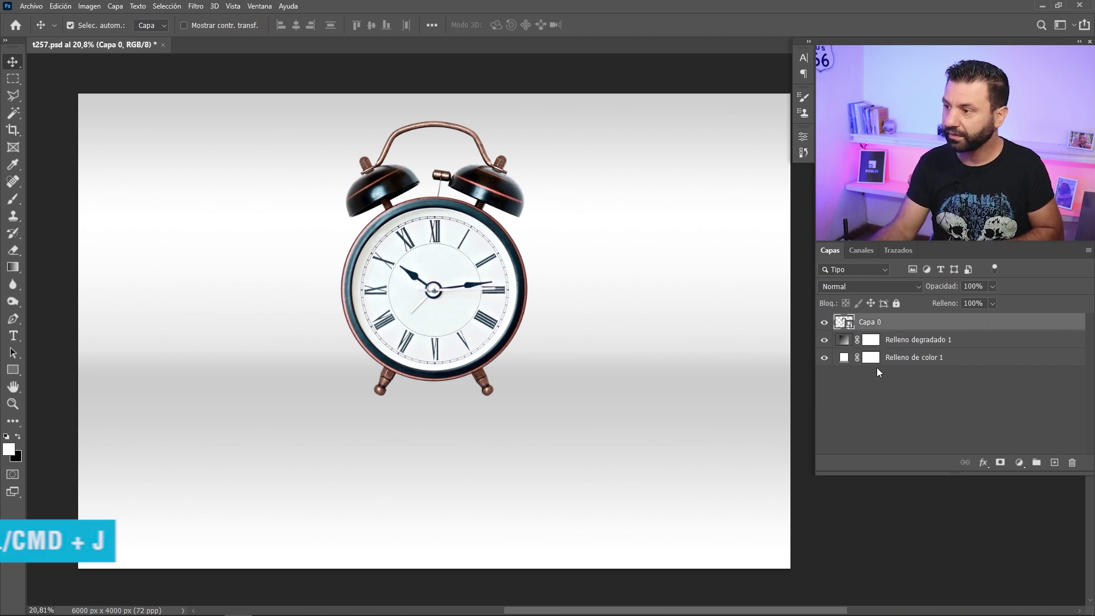
Duplicate the clock layer with Ctrl+J and rename the original Capa 0 to reflejo.
key("ctrl")
key("ctrl+j")
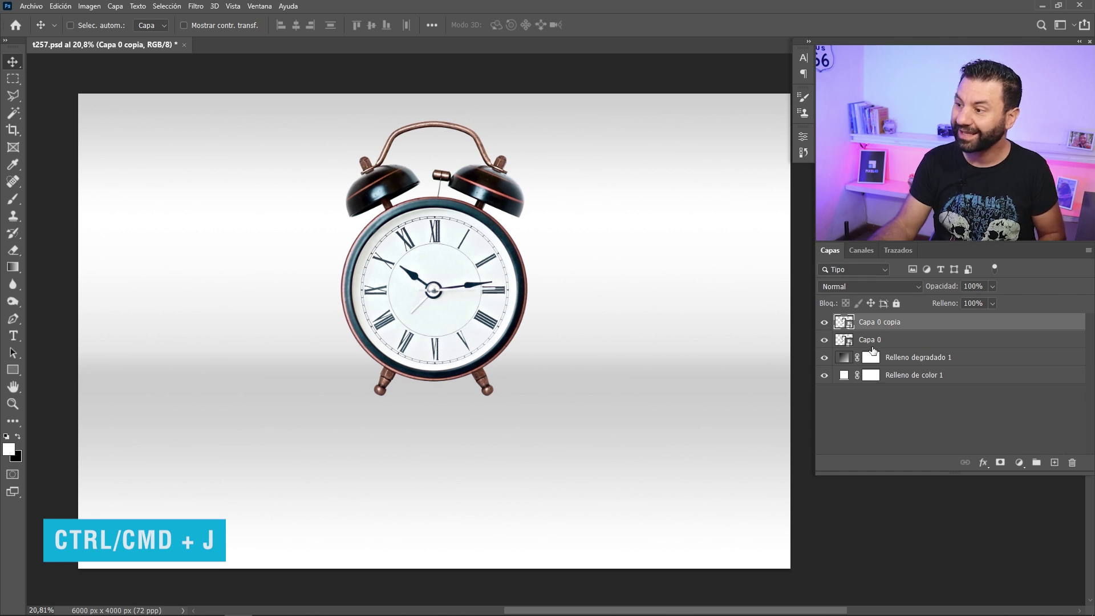
double_click(868, 340)
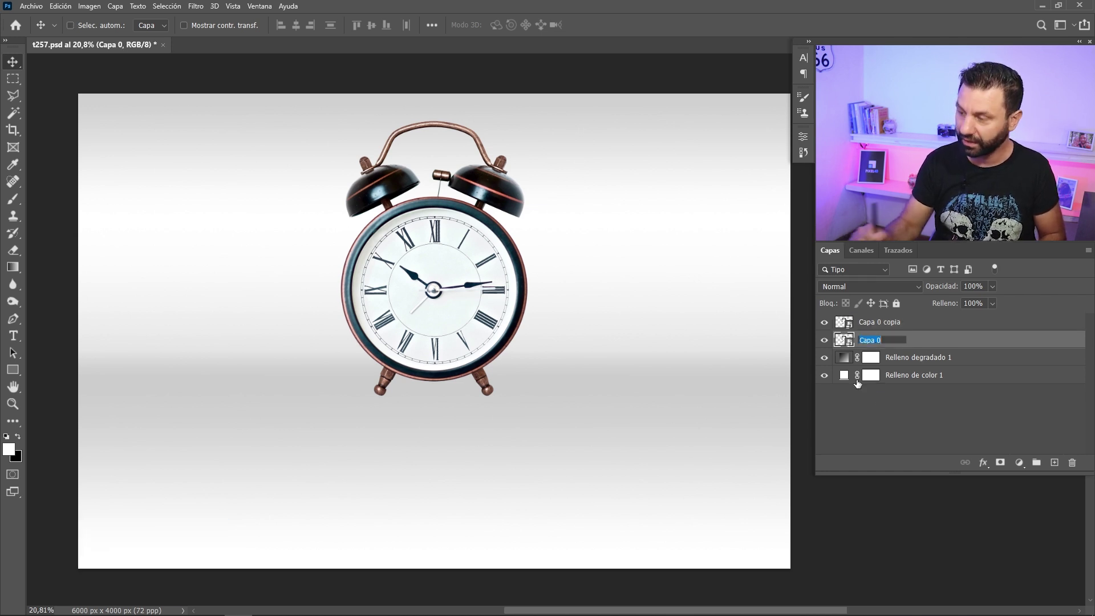
type("reflejo")
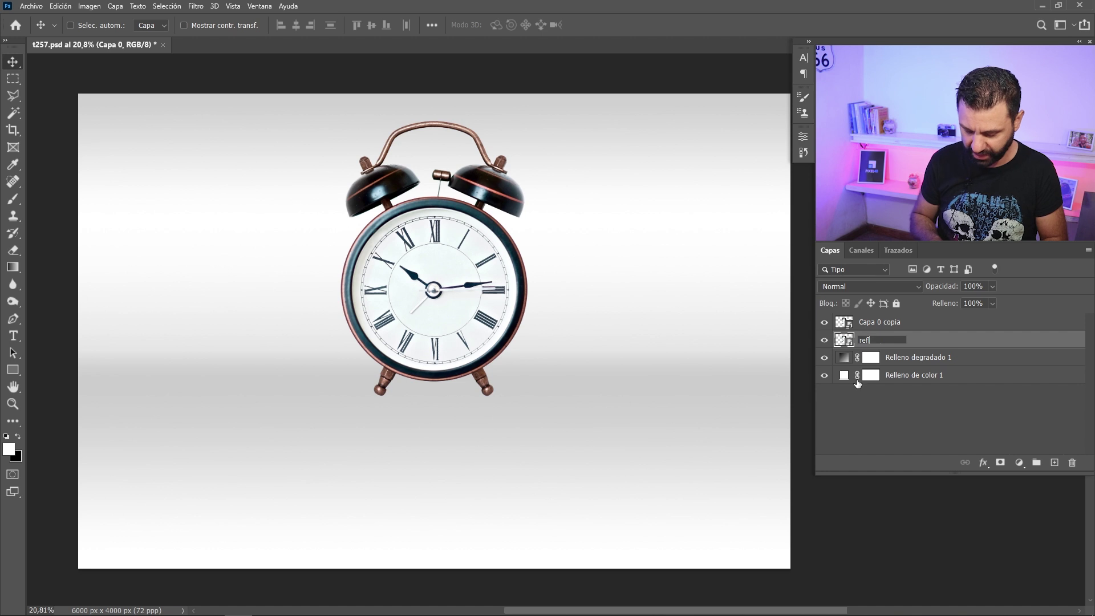
key("Return")
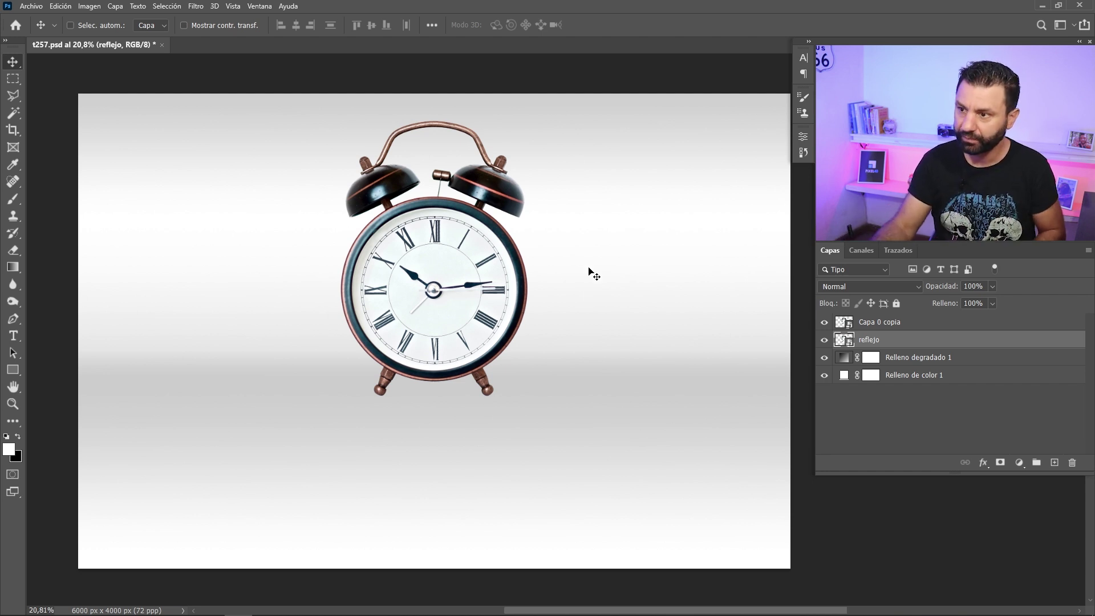
key("ctrl+t")
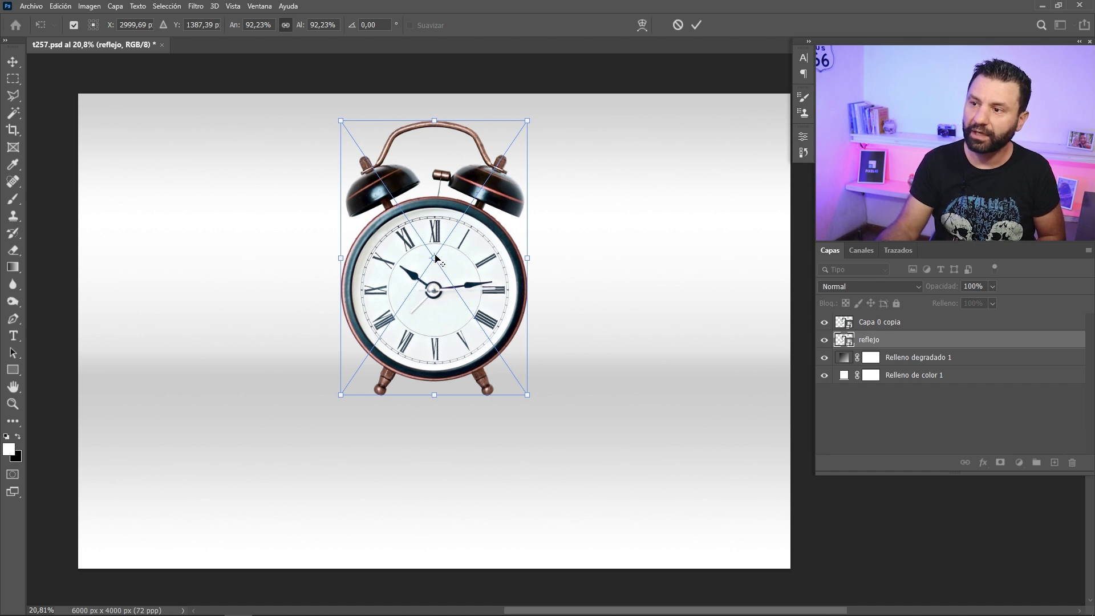
Flip the reflejo copy vertically about the clock's base so it mirrors beneath the original.
left_click_drag(435, 258, 436, 258)
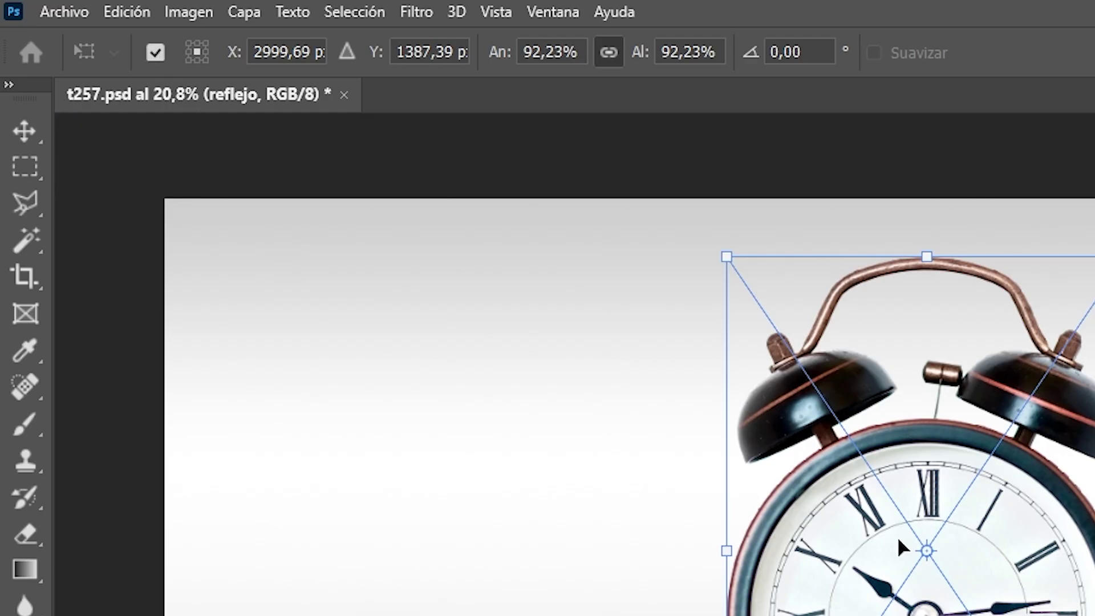
left_click_drag(435, 257, 434, 395)
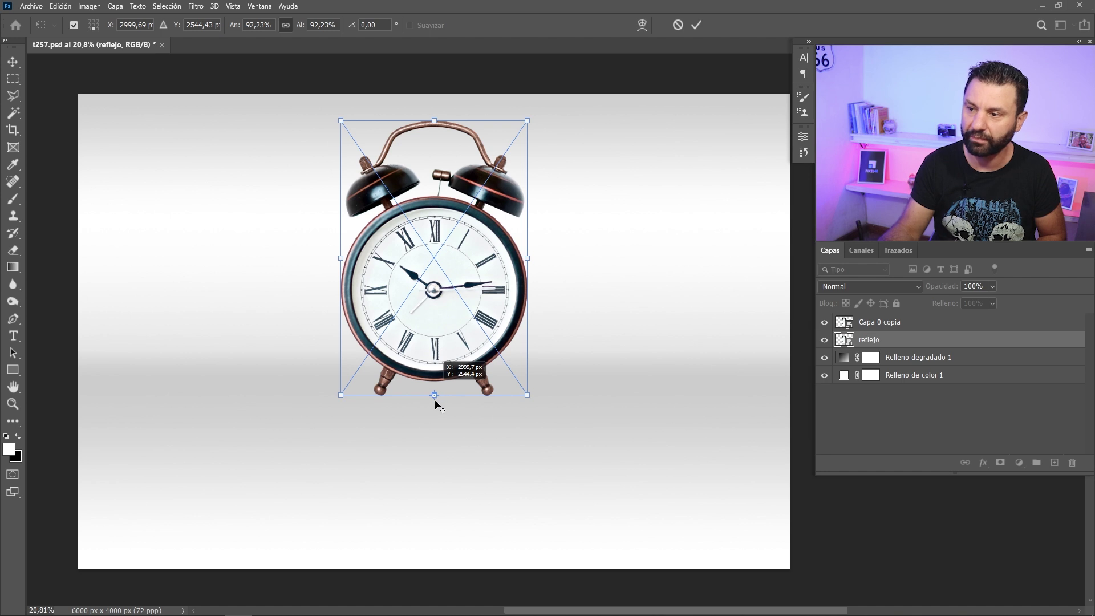
right_click(437, 314)
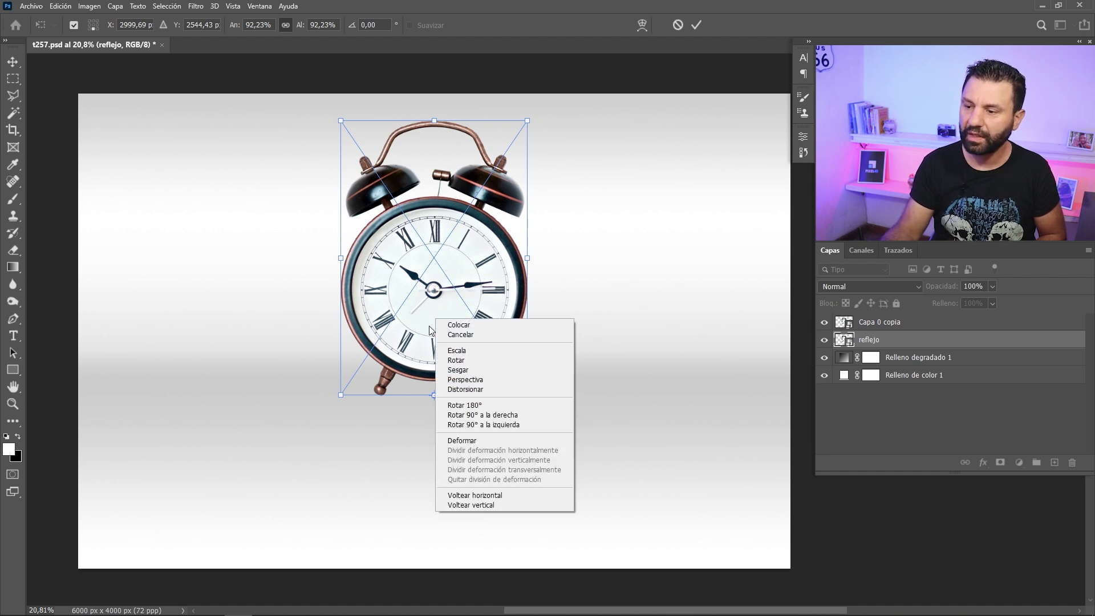
left_click(480, 505)
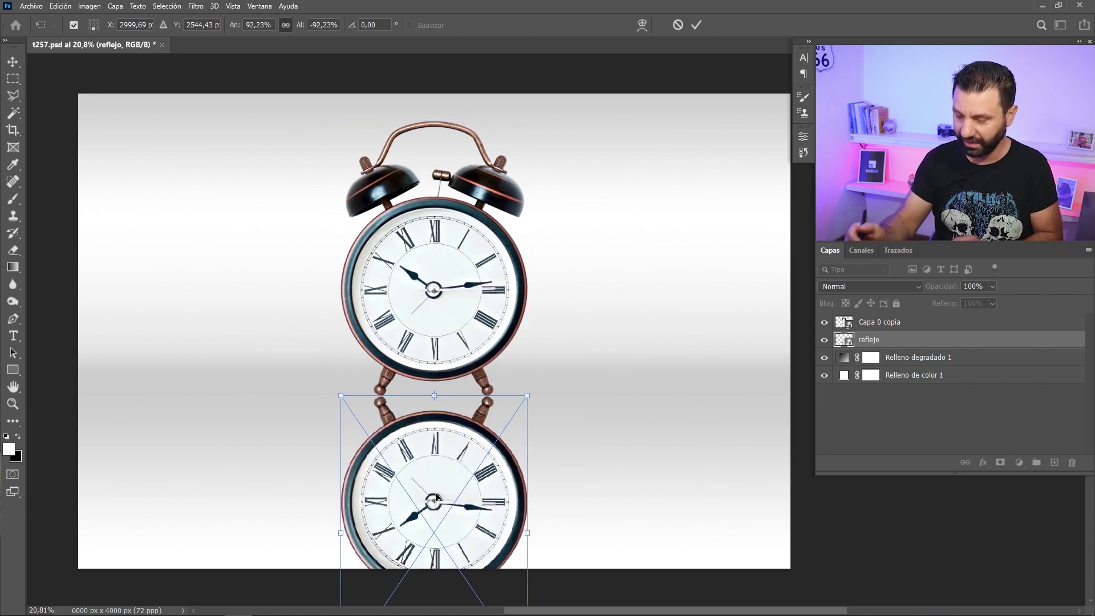
key("Return")
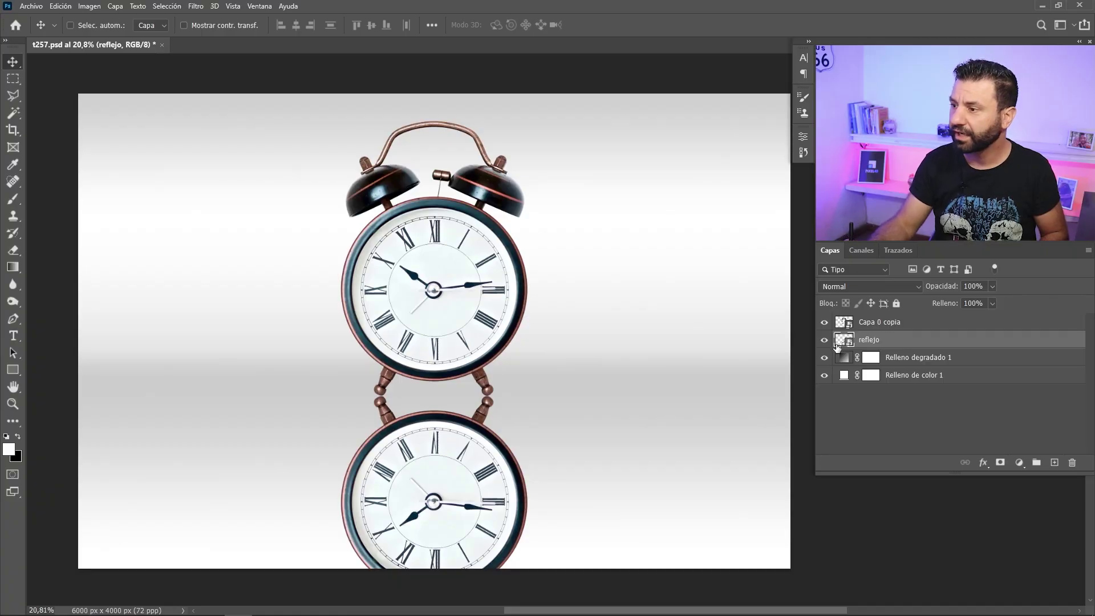
Toggle reflejo's visibility to compare, then give it a white layer mask.
left_click(824, 341)
left_click(825, 341)
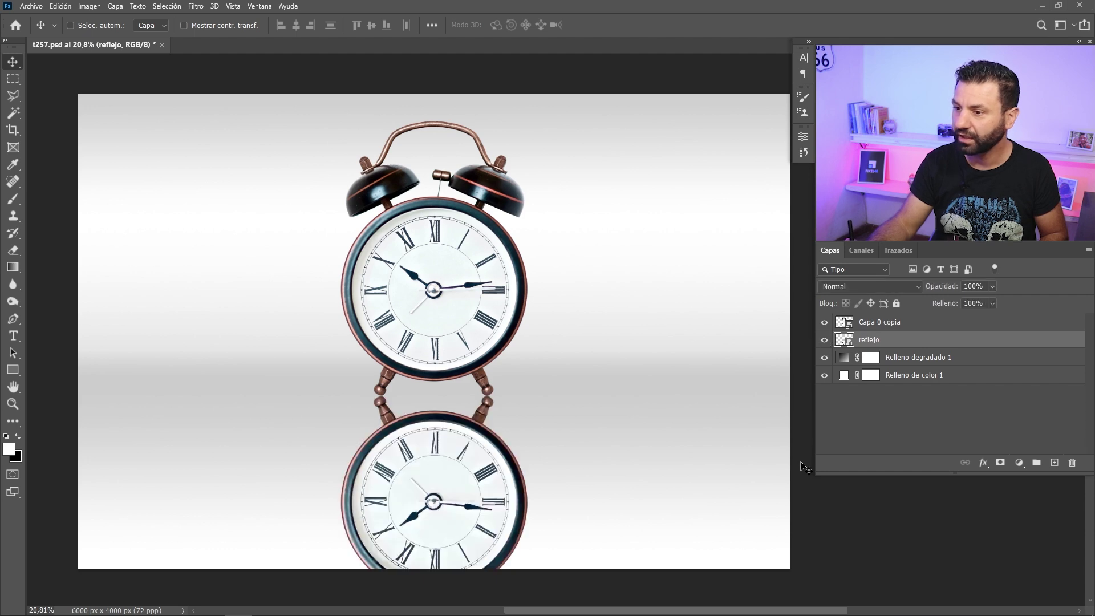
left_click(1000, 463)
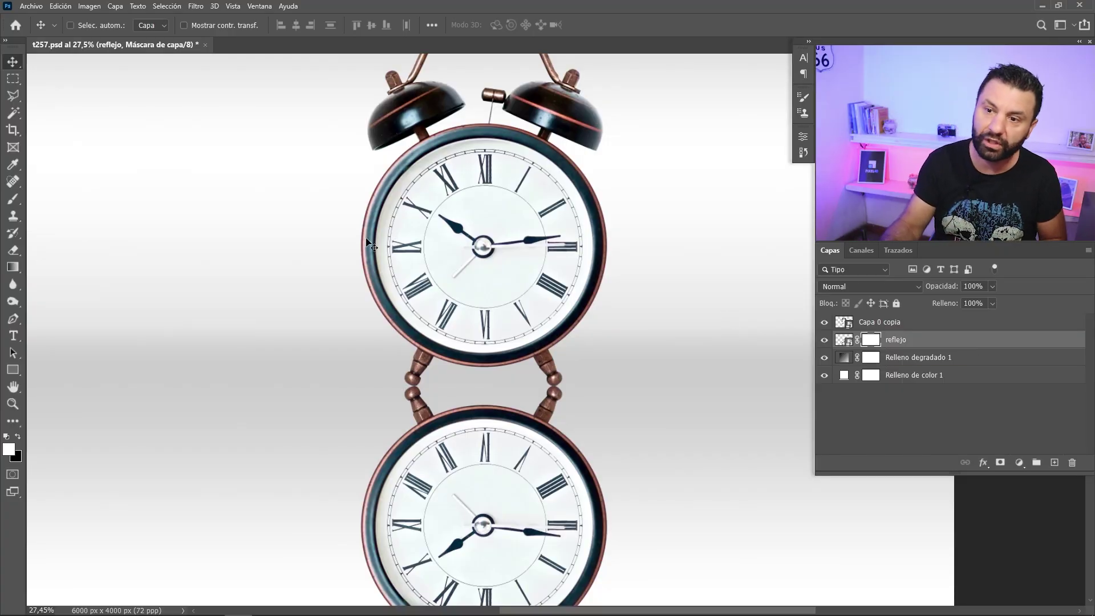
Select the Gradient Tool with the Basics foreground-to-background black-white preset.
left_click(16, 268)
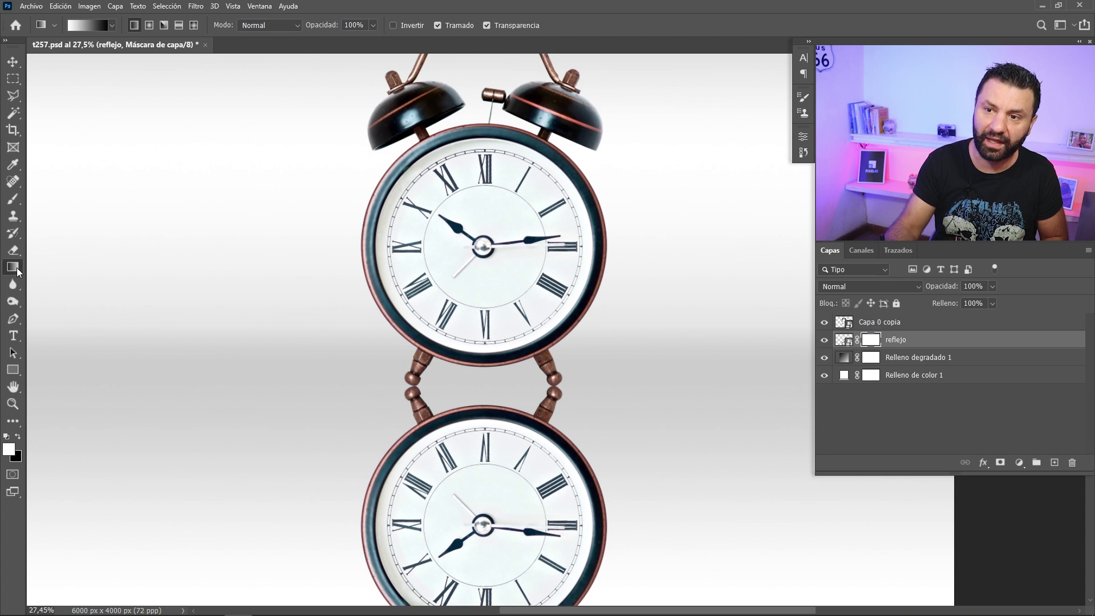
right_click(16, 269)
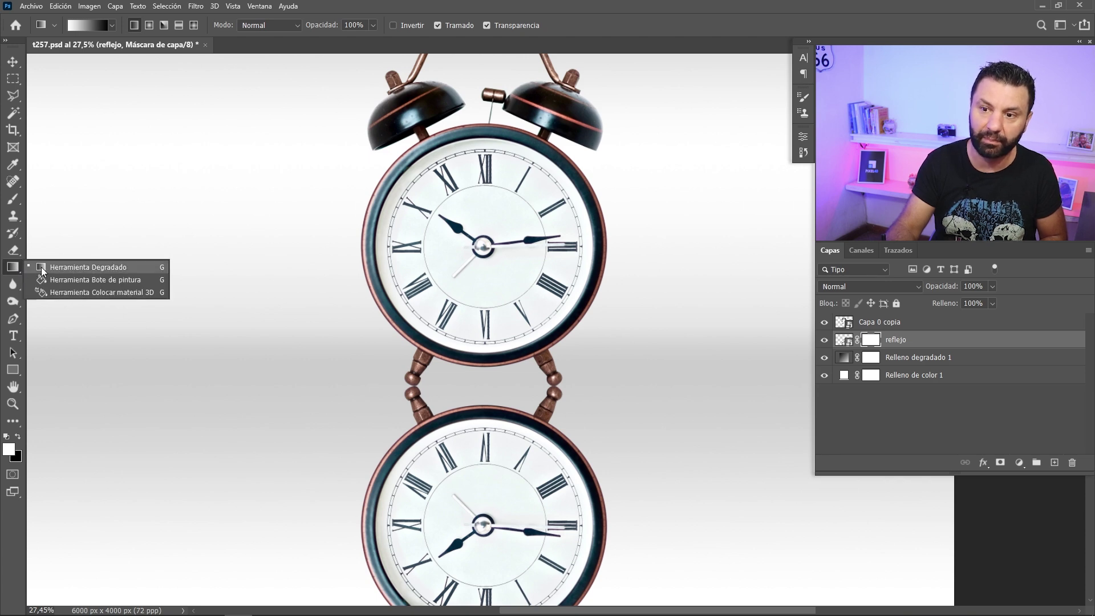
left_click(41, 267)
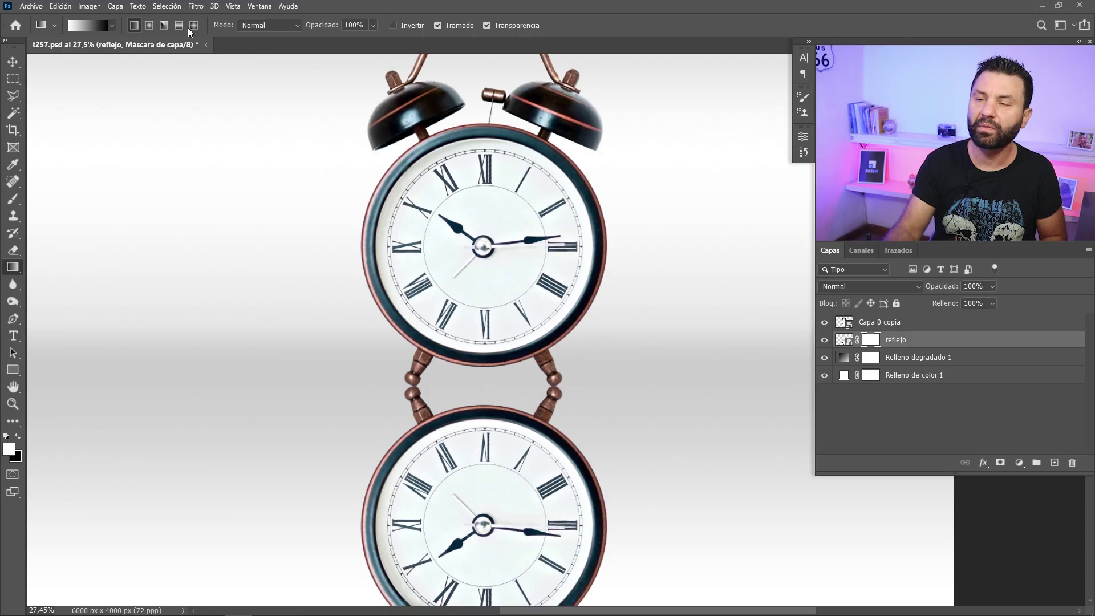
left_click(94, 25)
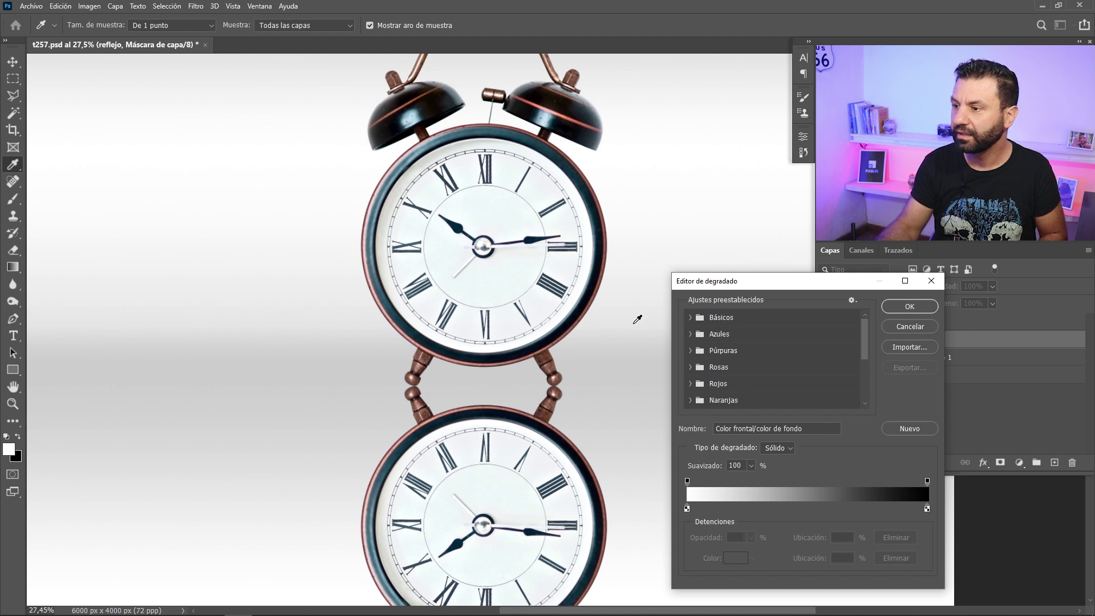
left_click(692, 318)
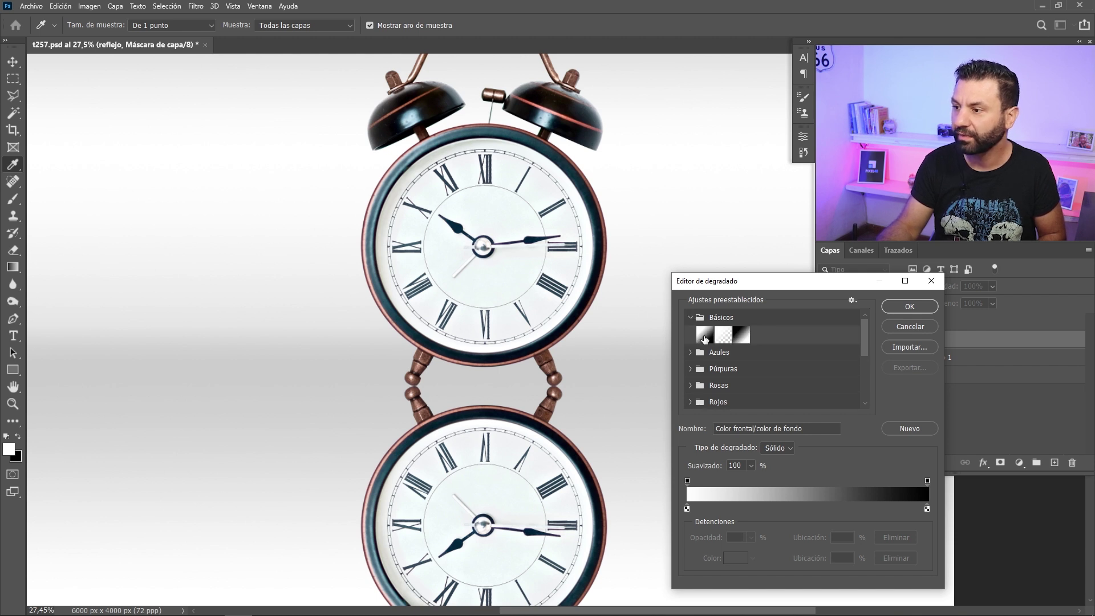
left_click(705, 336)
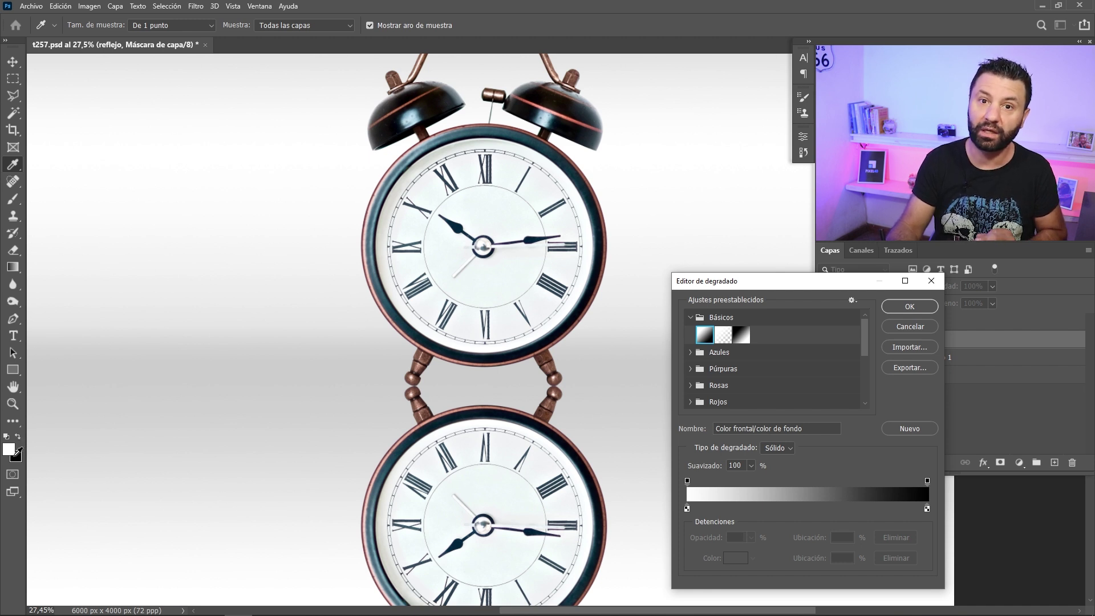
left_click(910, 307)
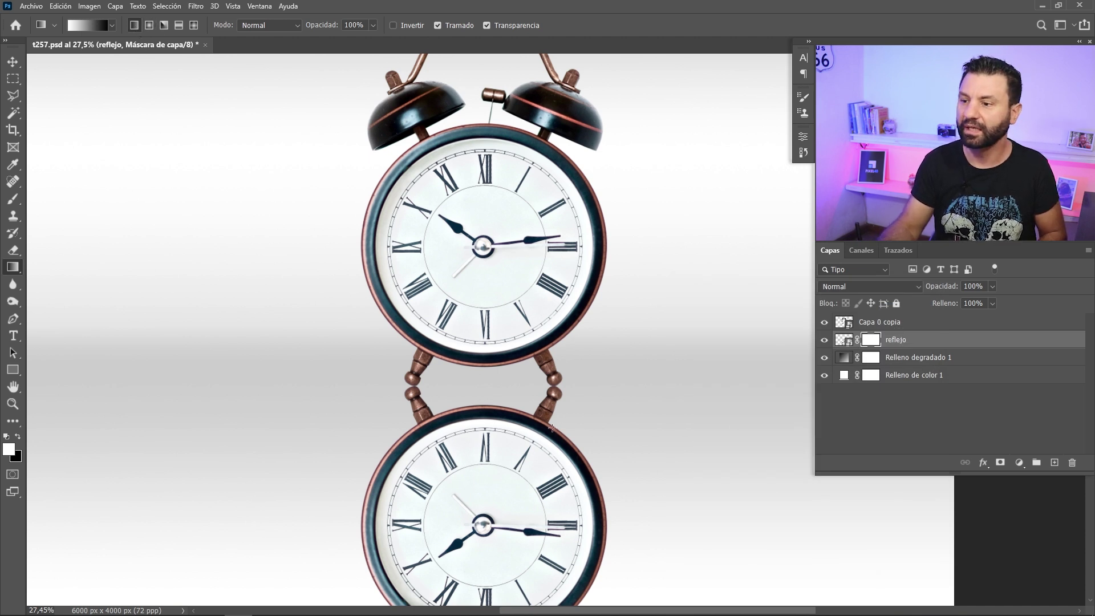
Draw an initial fade gradient on the reflejo mask and preview the mask alone.
scroll(609, 479, "down", 3)
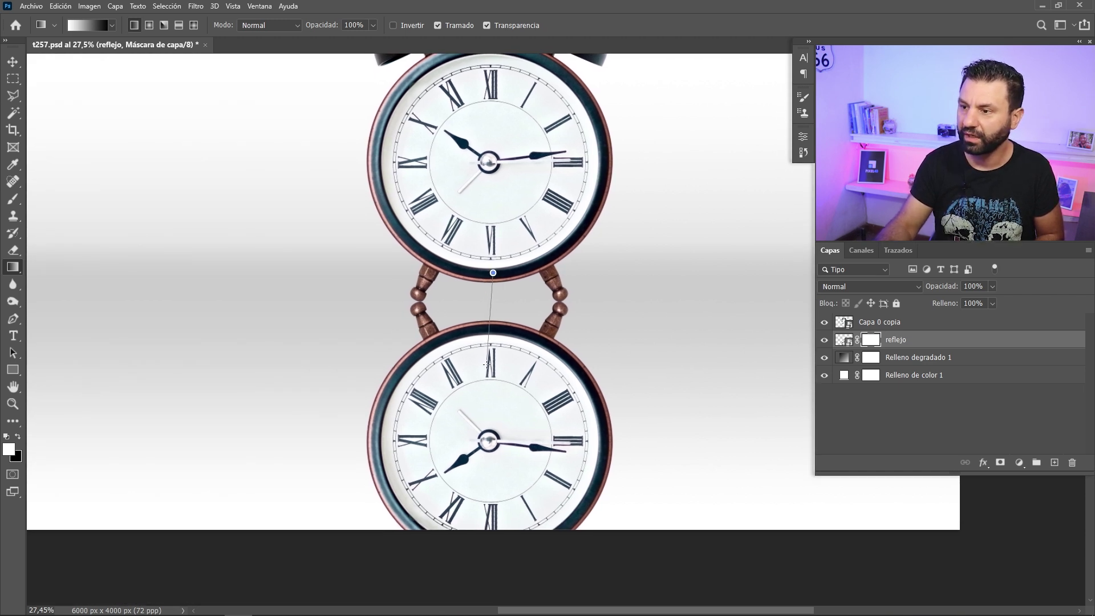
left_click_drag(487, 364, 495, 456)
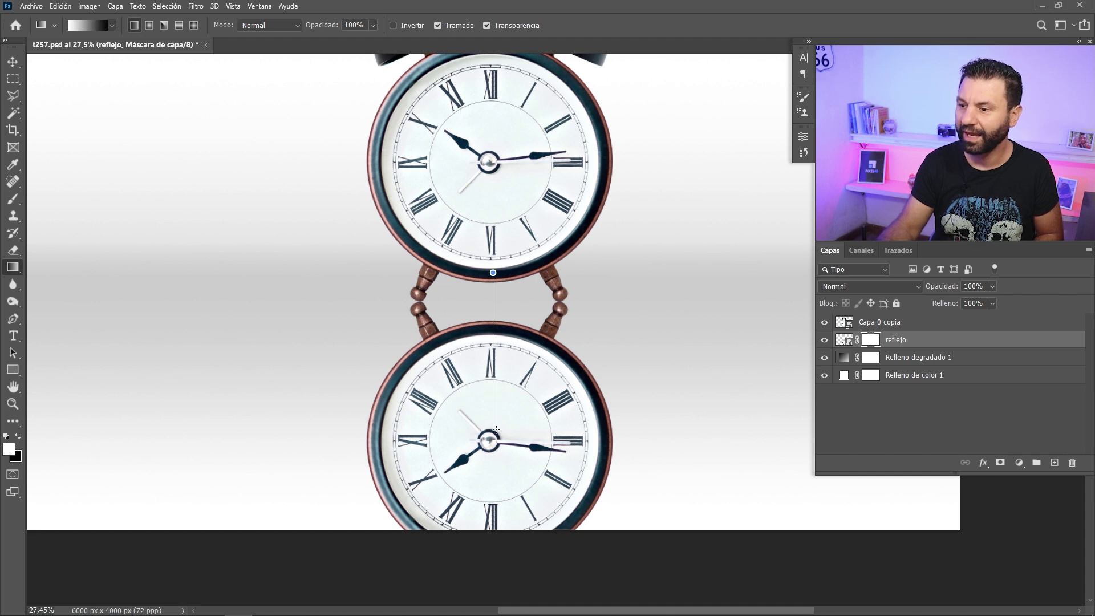
left_click_drag(509, 378, 509, 372)
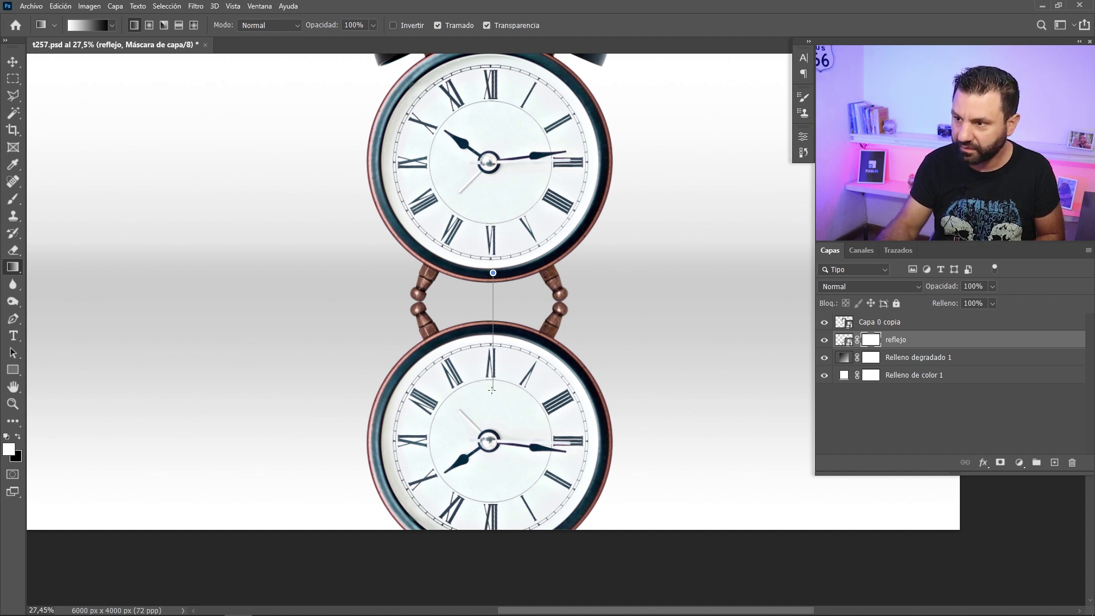
left_click_drag(501, 494, 503, 500)
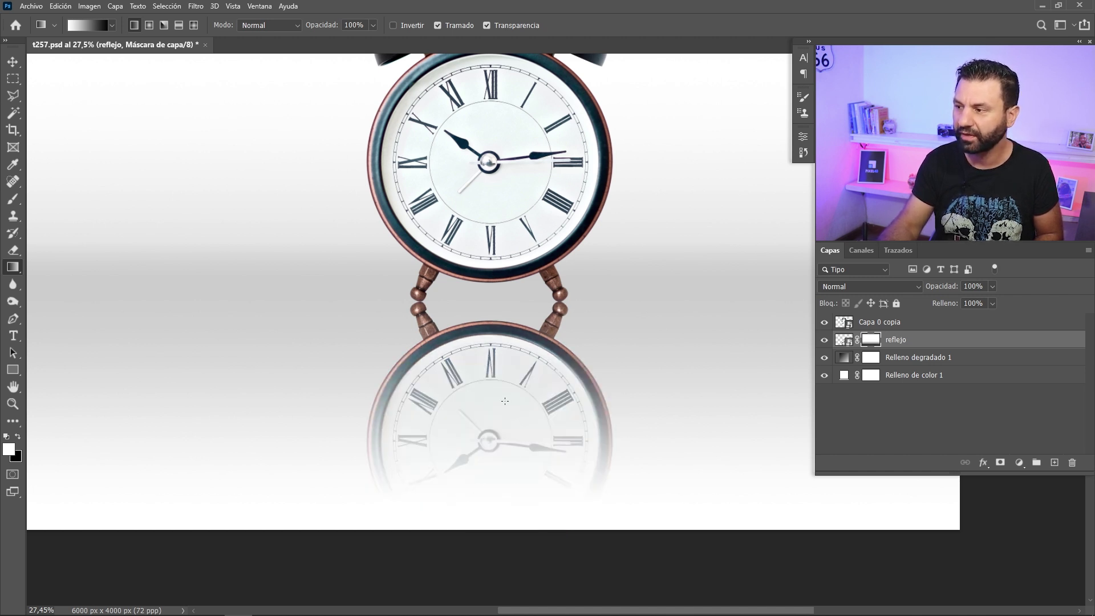
left_click(873, 341, "alt")
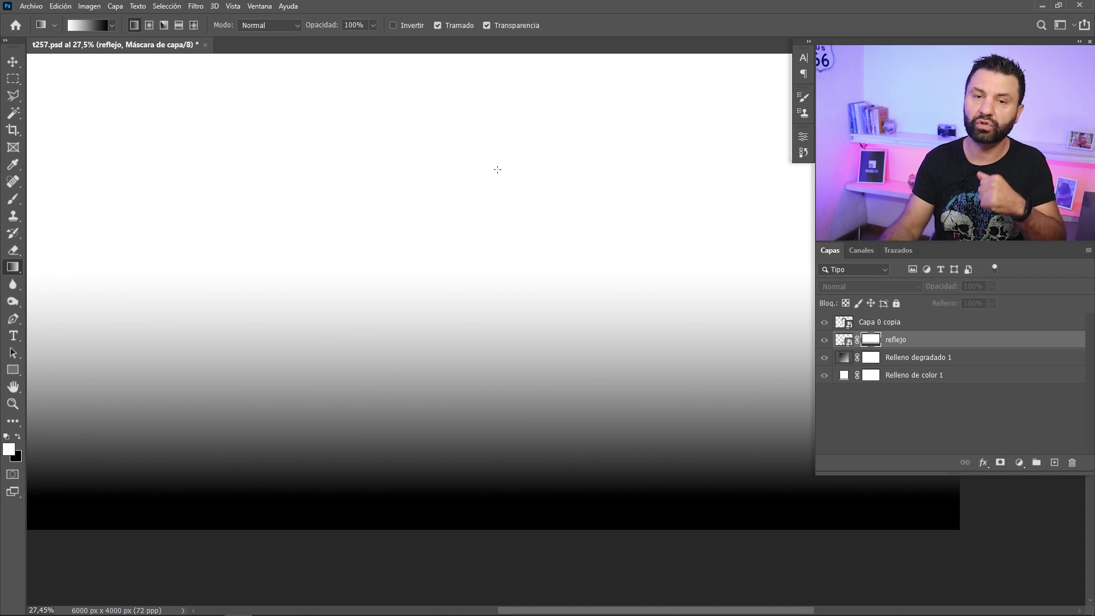
left_click(873, 345, "alt")
Redraw the mask gradient from higher up so the reflection vanishes sooner.
scroll(599, 366, "down", 2)
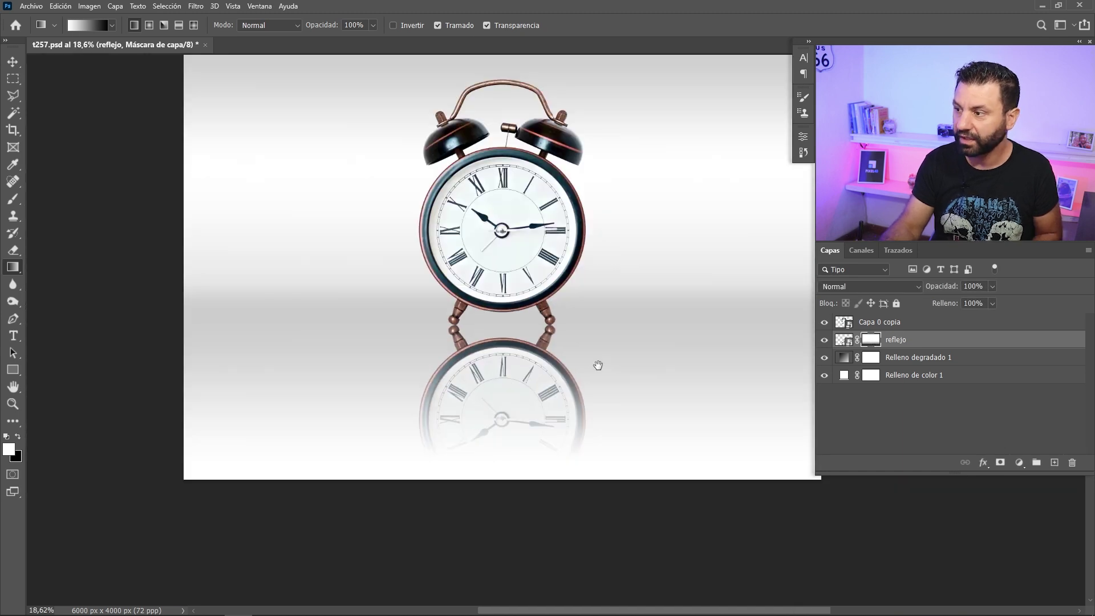
left_click_drag(556, 374, 509, 391)
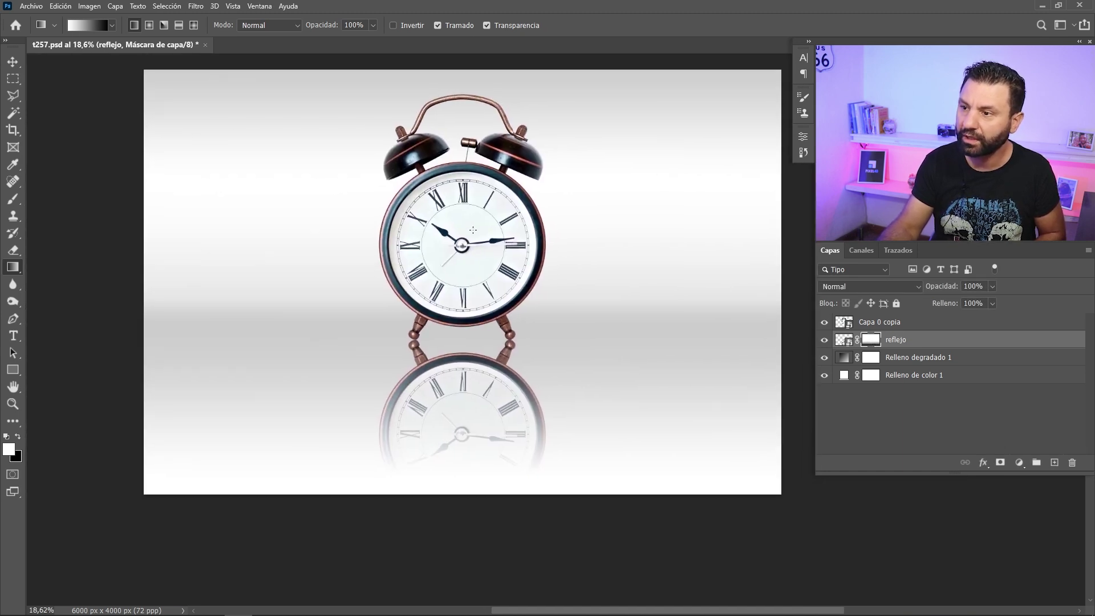
left_click_drag(472, 228, 465, 317)
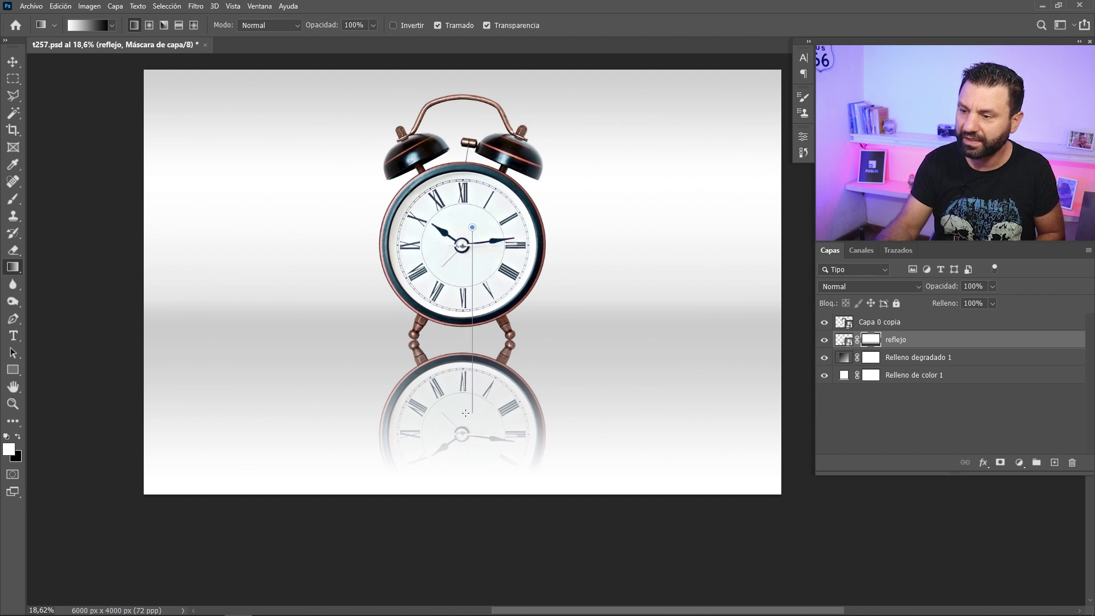
left_click_drag(465, 412, 472, 414)
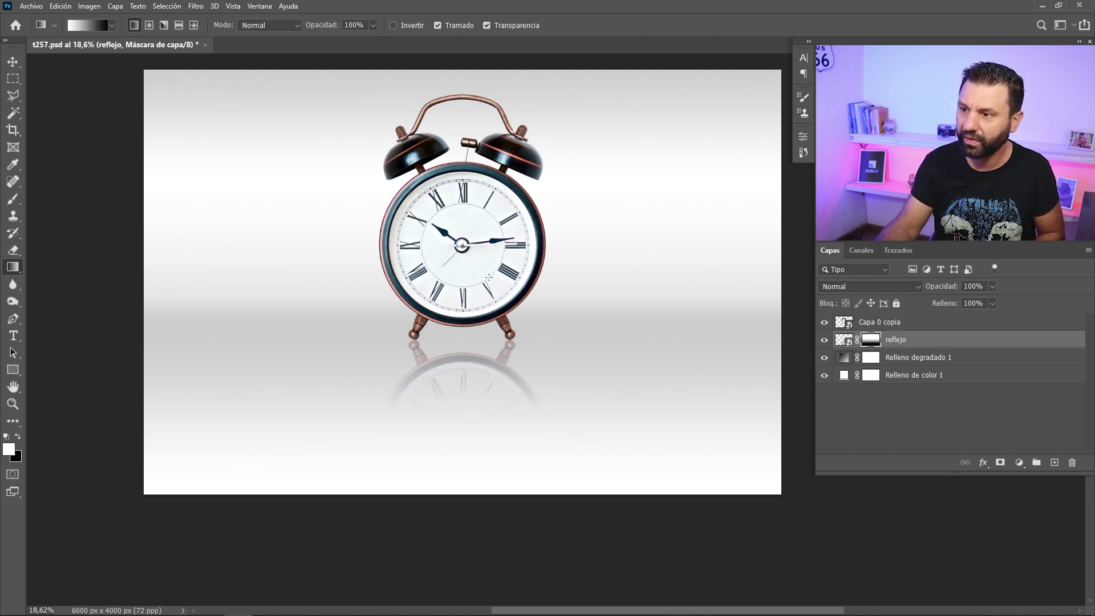
left_click_drag(486, 203, 486, 497)
left_click_drag(492, 160, 479, 438)
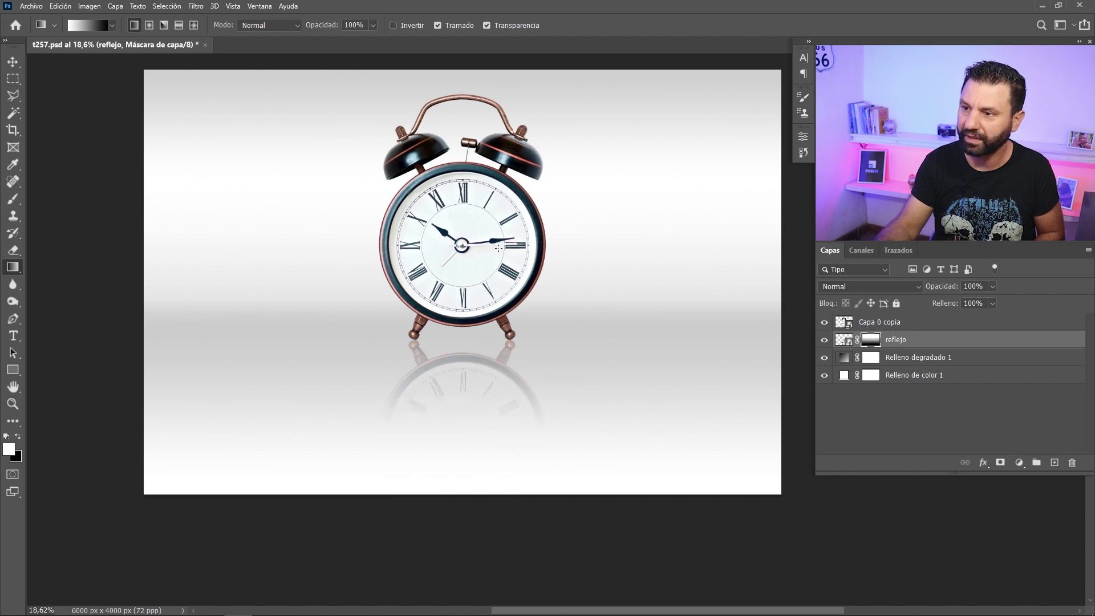
left_click_drag(497, 158, 499, 240)
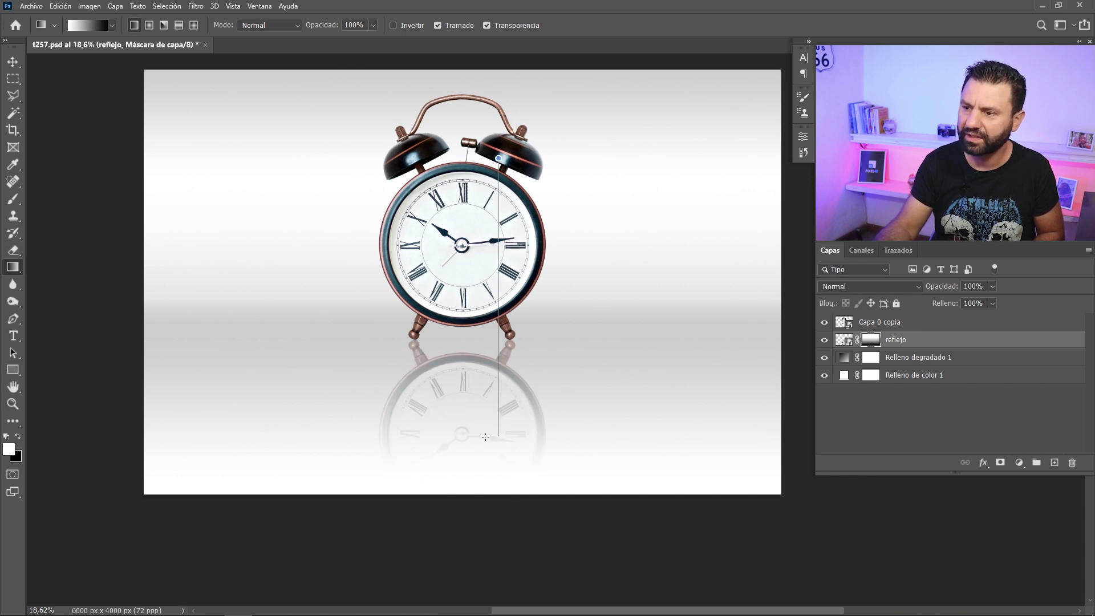
left_click_drag(486, 443, 490, 447)
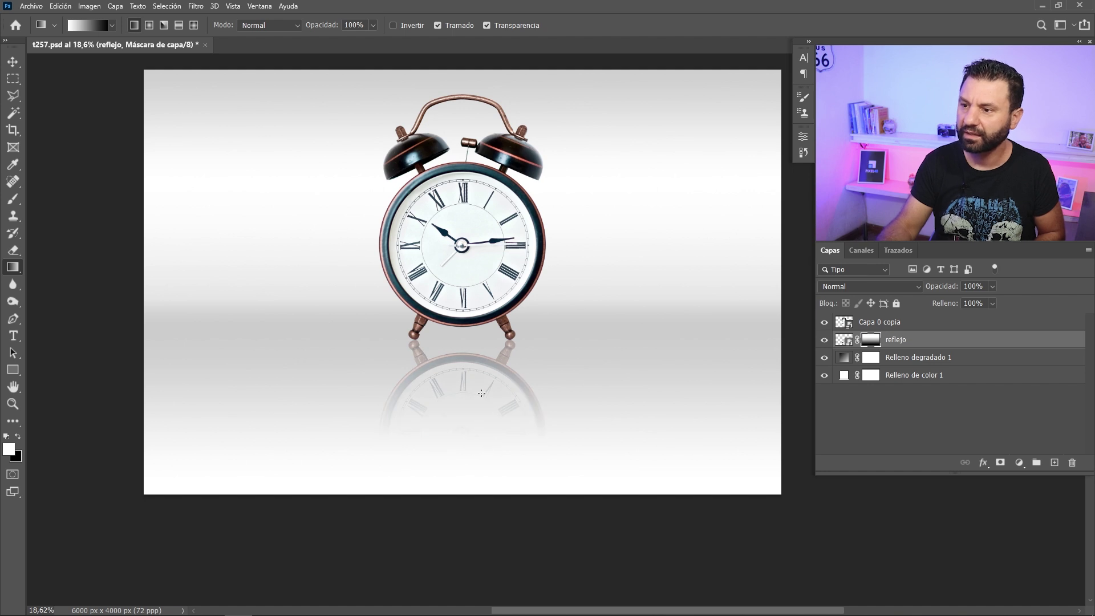
left_click_drag(451, 447, 504, 449)
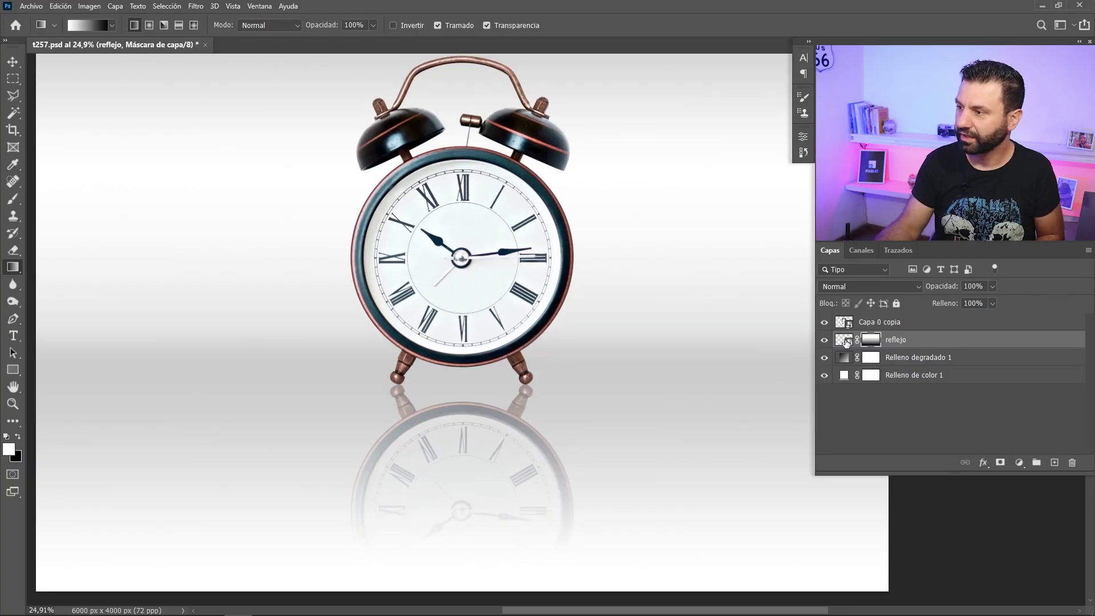
Apply a 15-pixel Desenfoque de rectángulo smart filter to the reflejo layer's pixels.
left_click(845, 342)
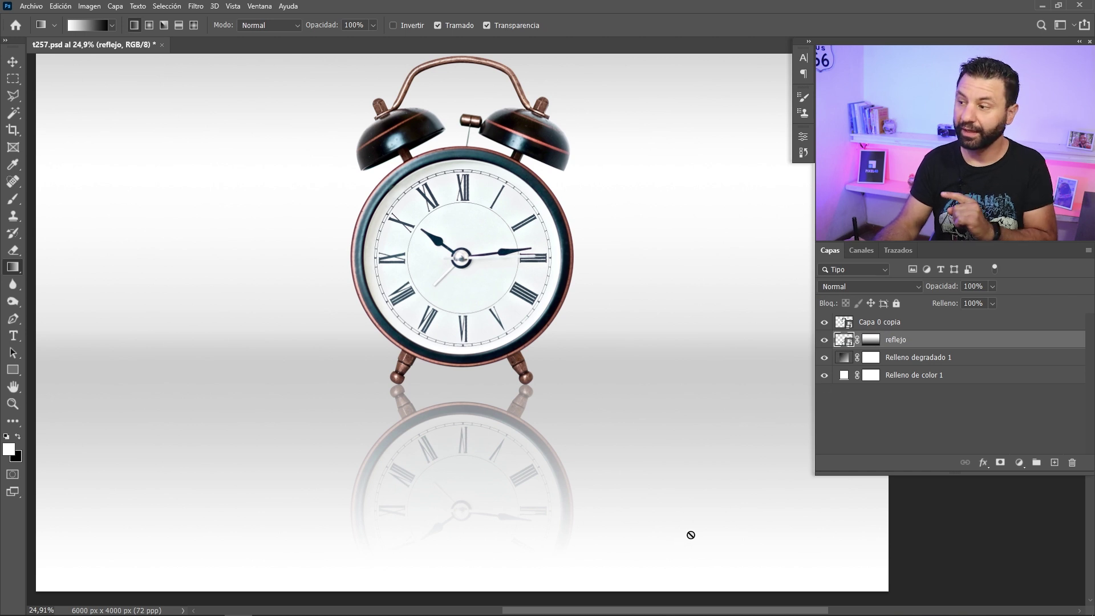
left_click(195, 6)
mouse_move(214, 152)
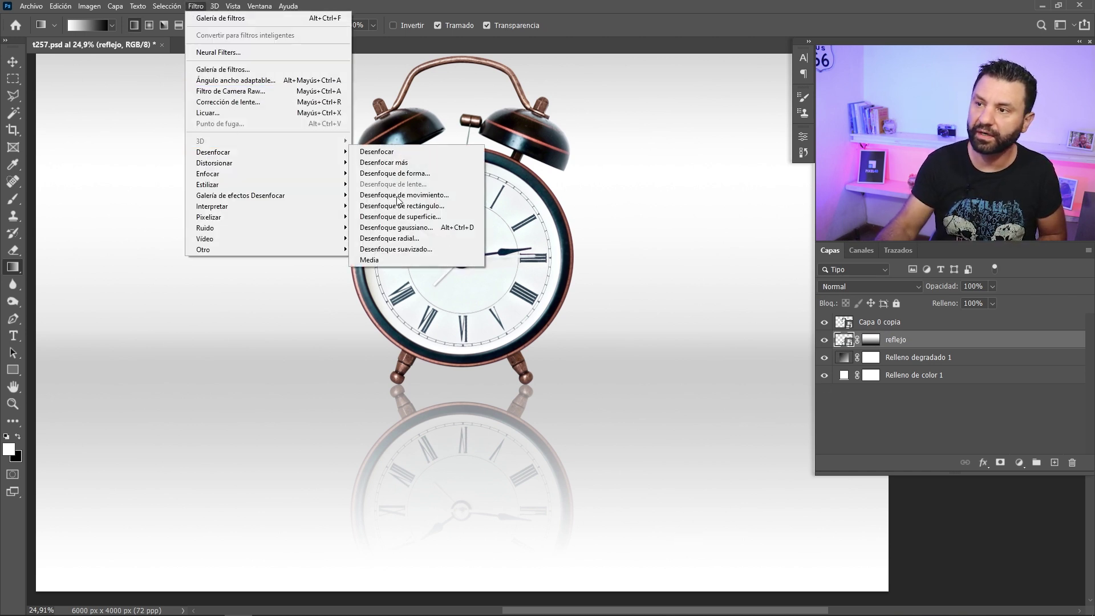
left_click(425, 211)
scroll(494, 453, "up", 4)
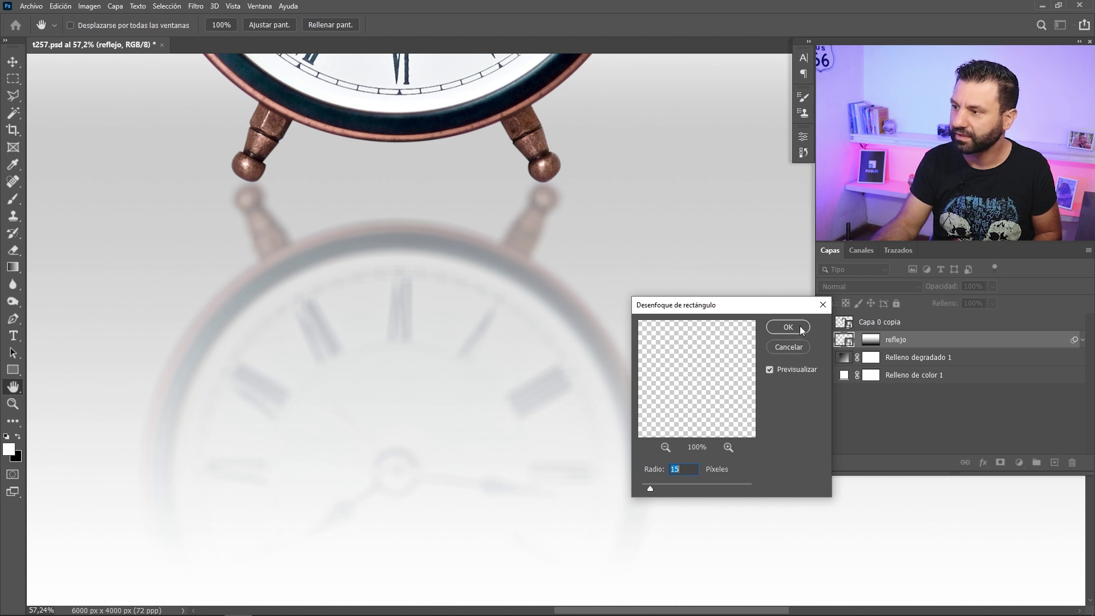
left_click(788, 327)
Switch back to the Gradient tool and reopen the Desenfoque de rectángulo filter settings.
key("g")
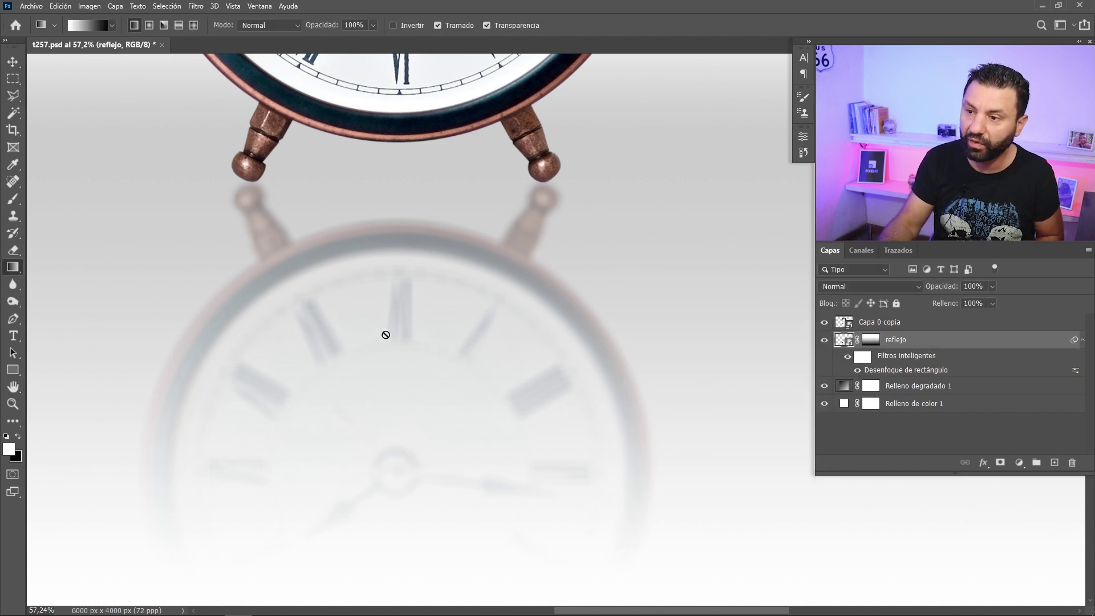
scroll(386, 335, "up", 3)
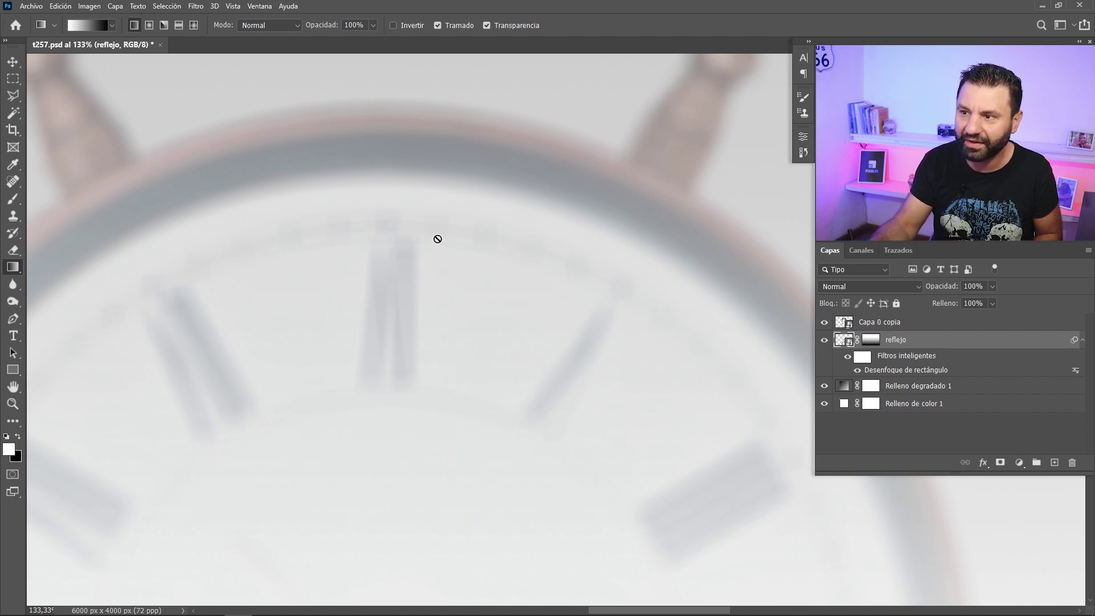
scroll(400, 342, "down", 4)
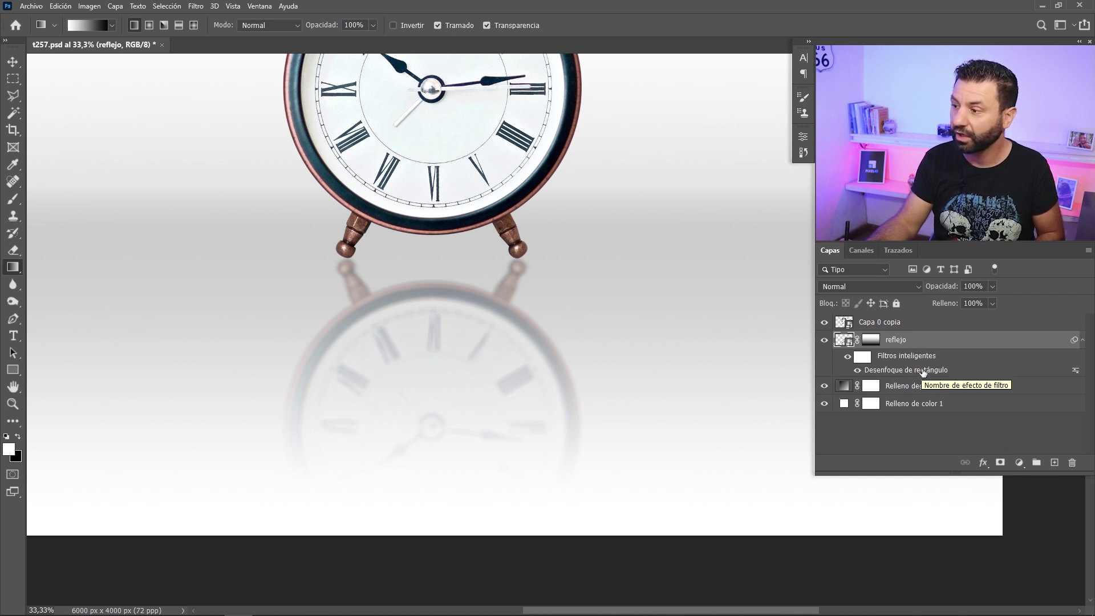
double_click(924, 371)
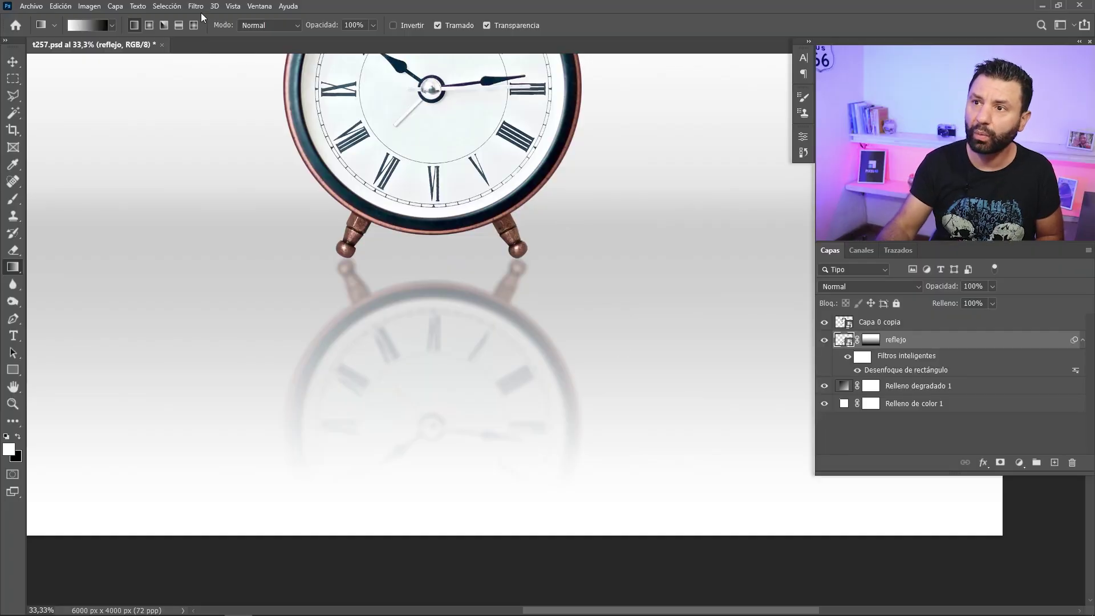
Add Añadir ruido to reflejo: Uniforme, coloured noise at about 14%, then target the filter mask.
left_click(197, 7)
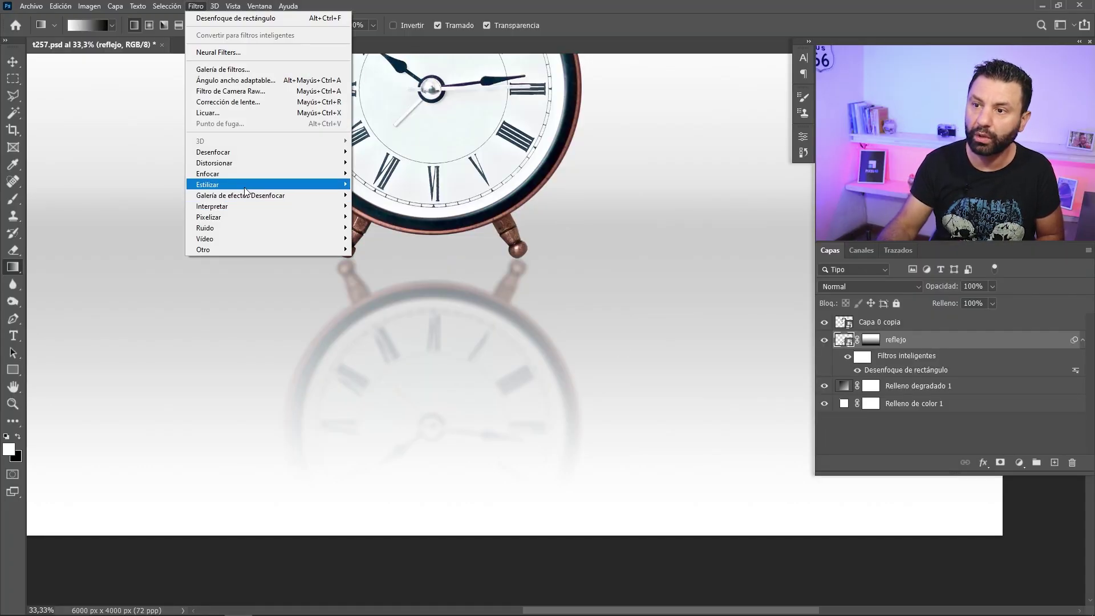
mouse_move(257, 227)
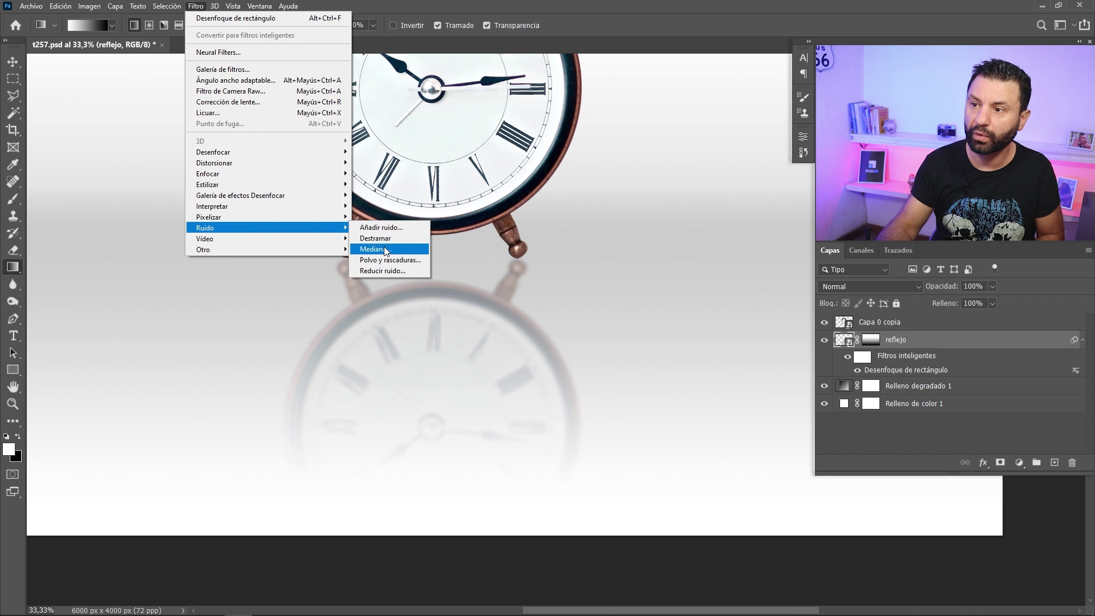
left_click(381, 227)
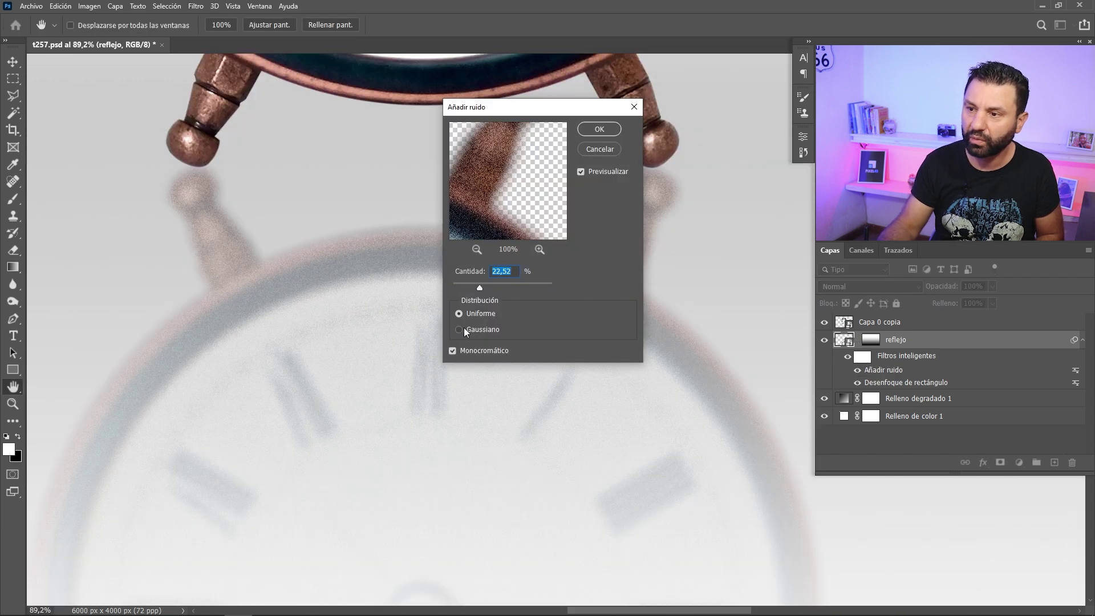
left_click(465, 331)
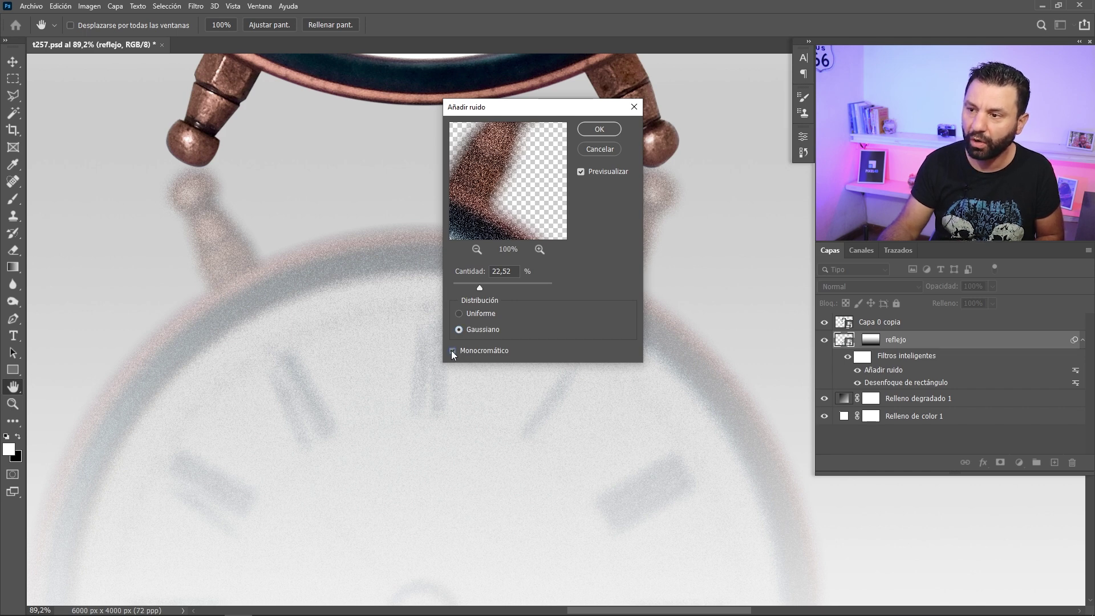
left_click(452, 351)
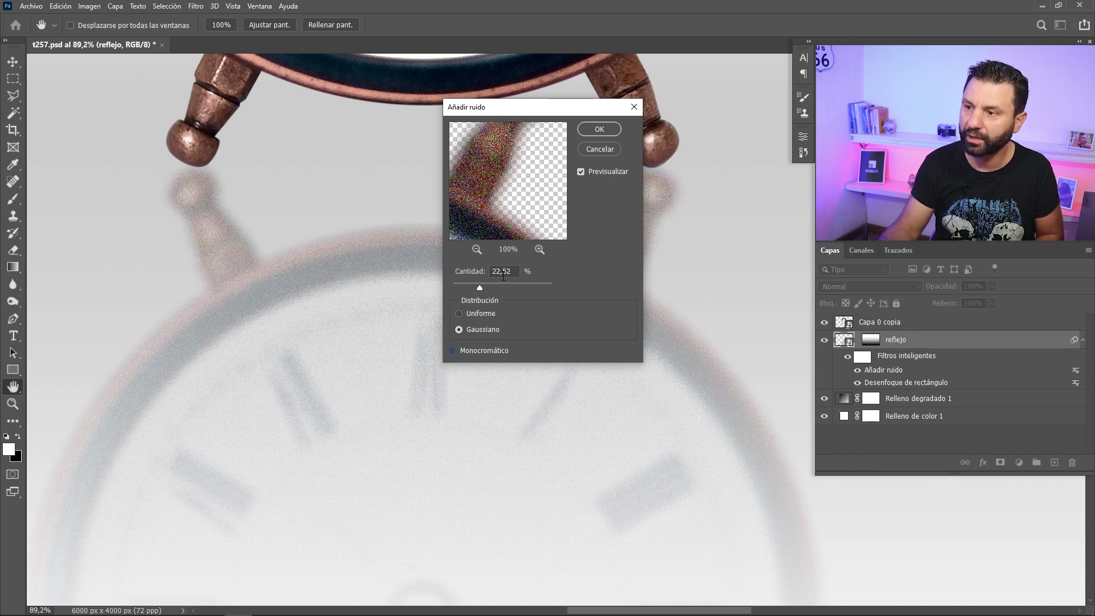
left_click(460, 286)
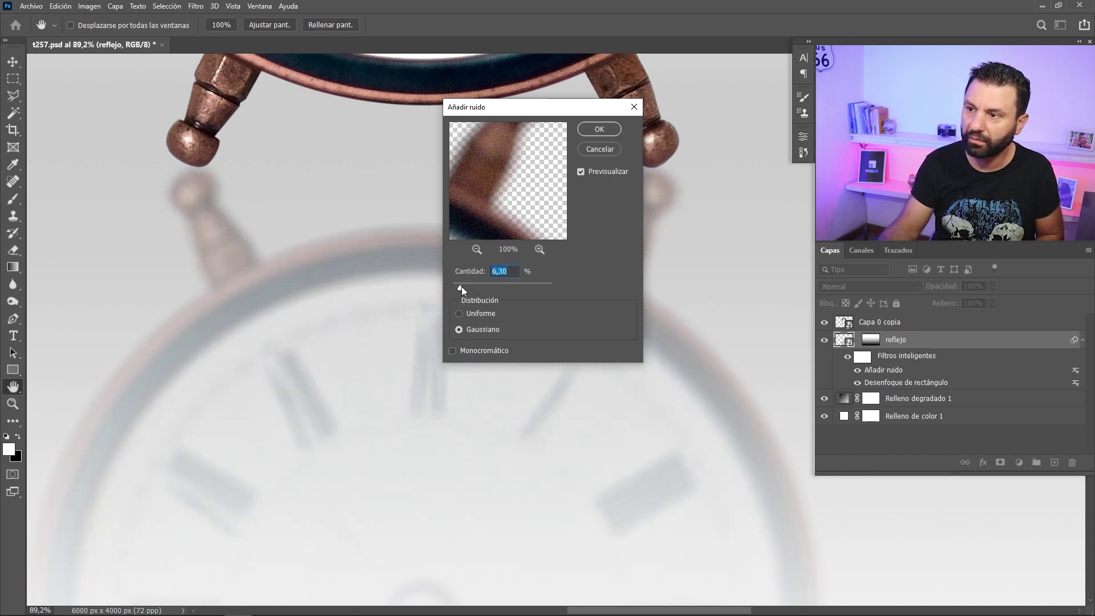
left_click_drag(463, 286, 462, 286)
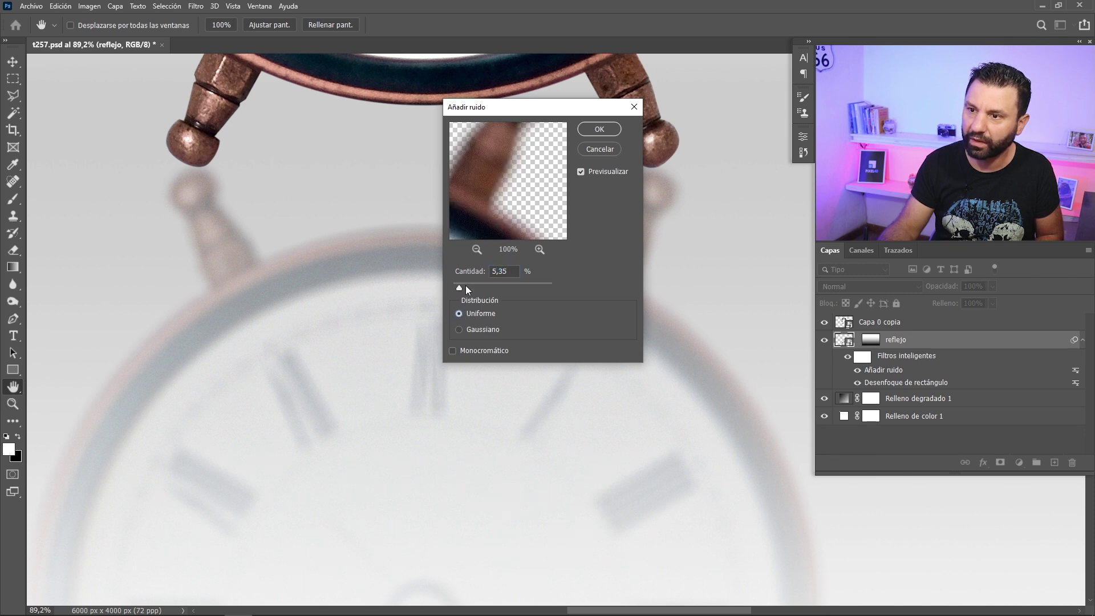
left_click_drag(464, 286, 470, 287)
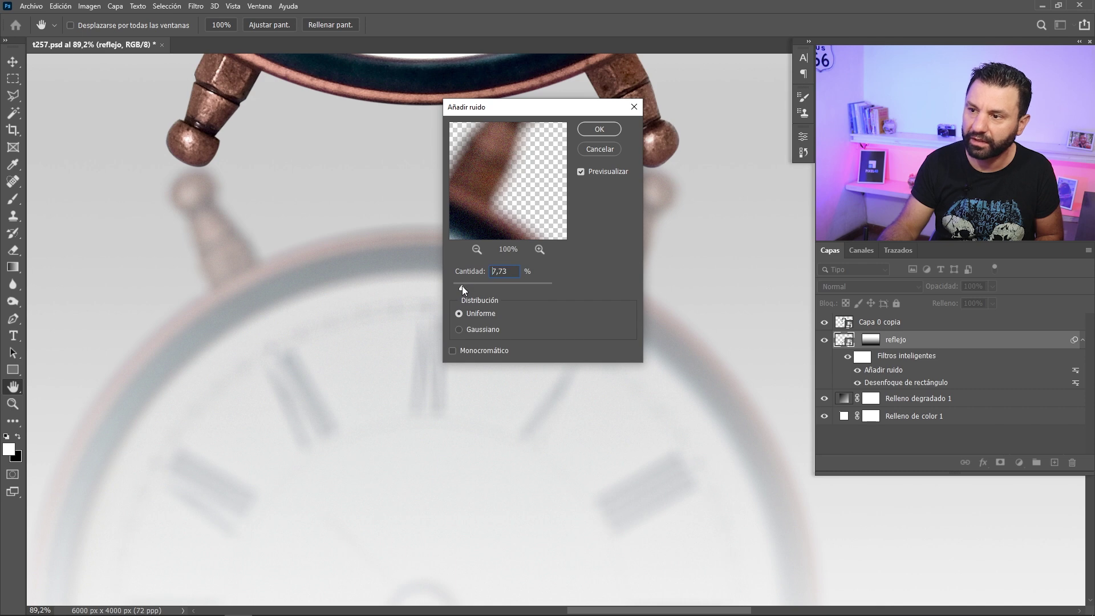
left_click(608, 135)
scroll(591, 305, "down", 3)
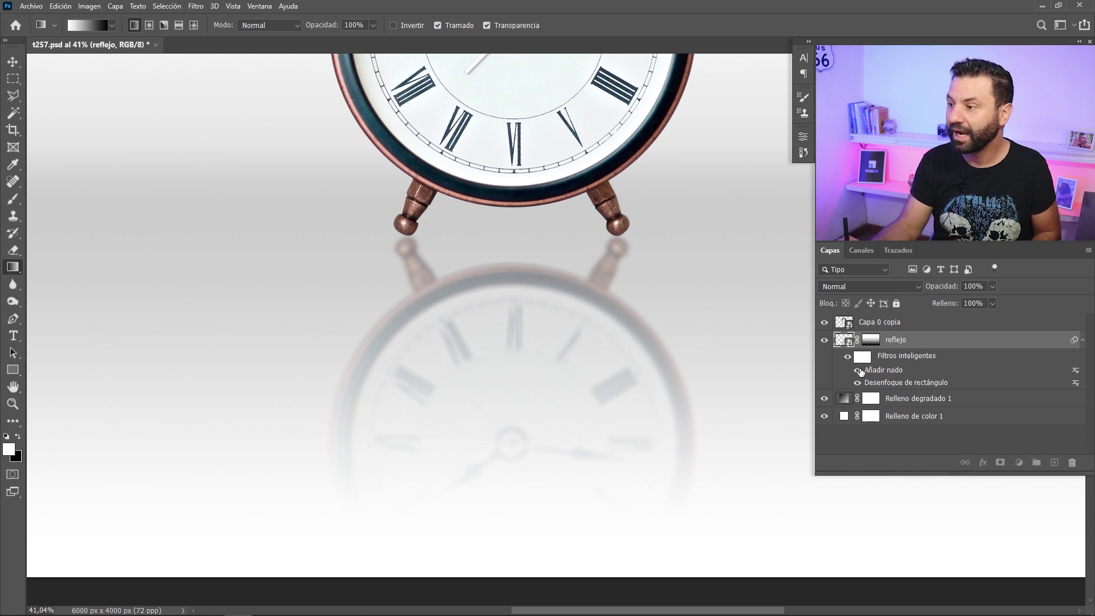
left_click(863, 356)
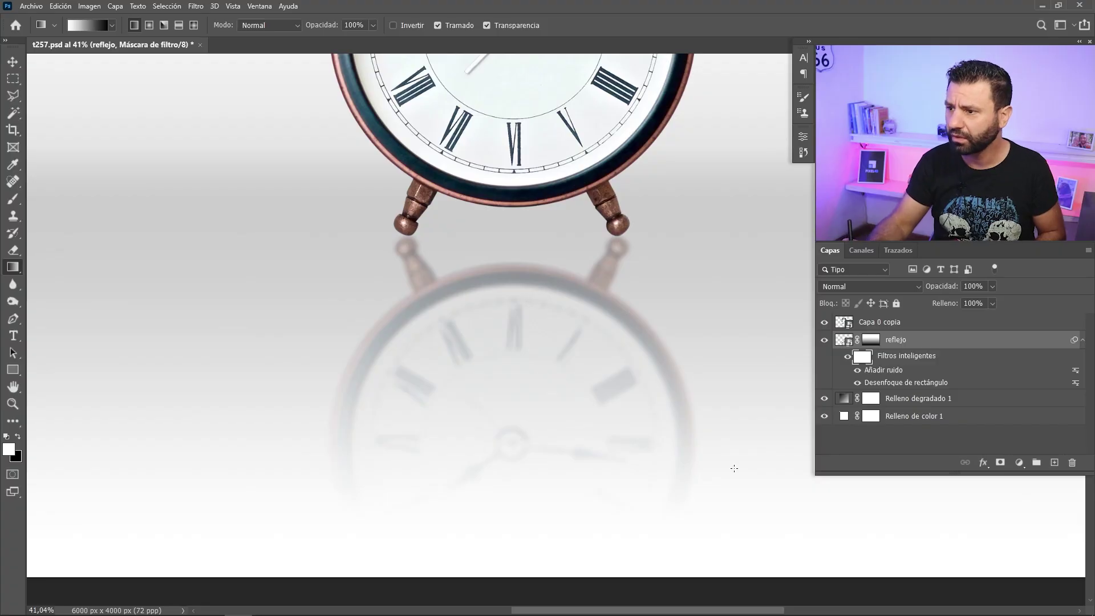
Save the document and zoom out to see the whole clock.
key("ctrl+s")
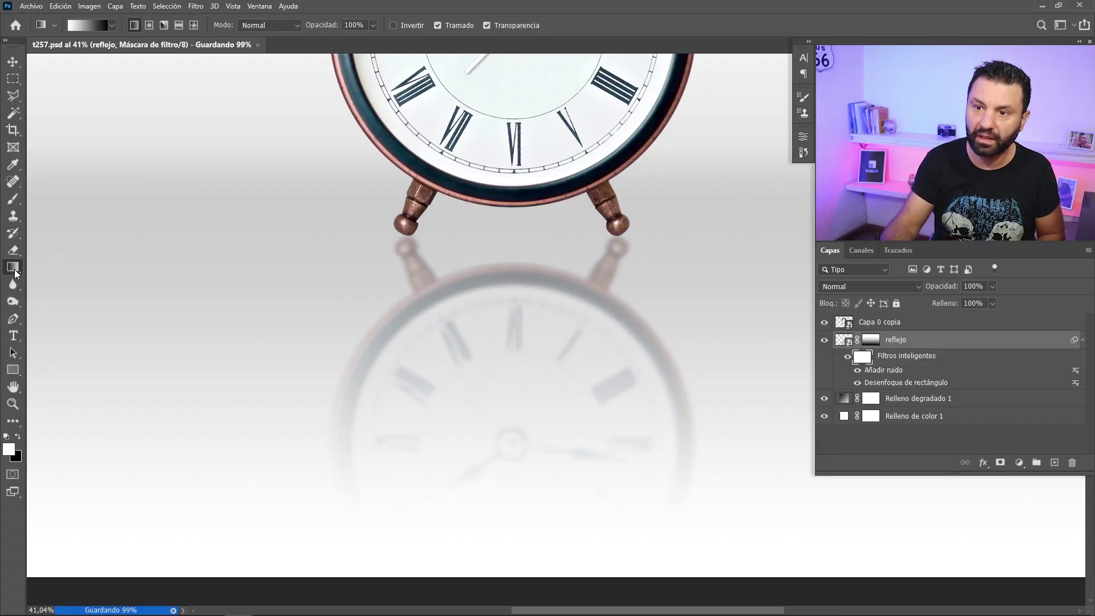
right_click(15, 269)
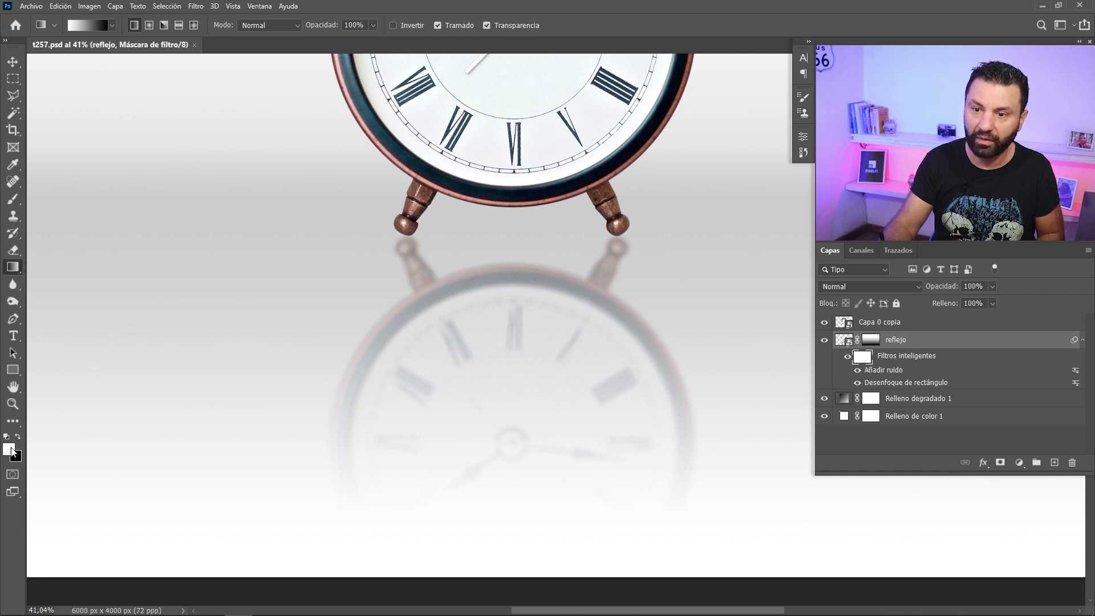
left_click_drag(541, 386, 455, 372)
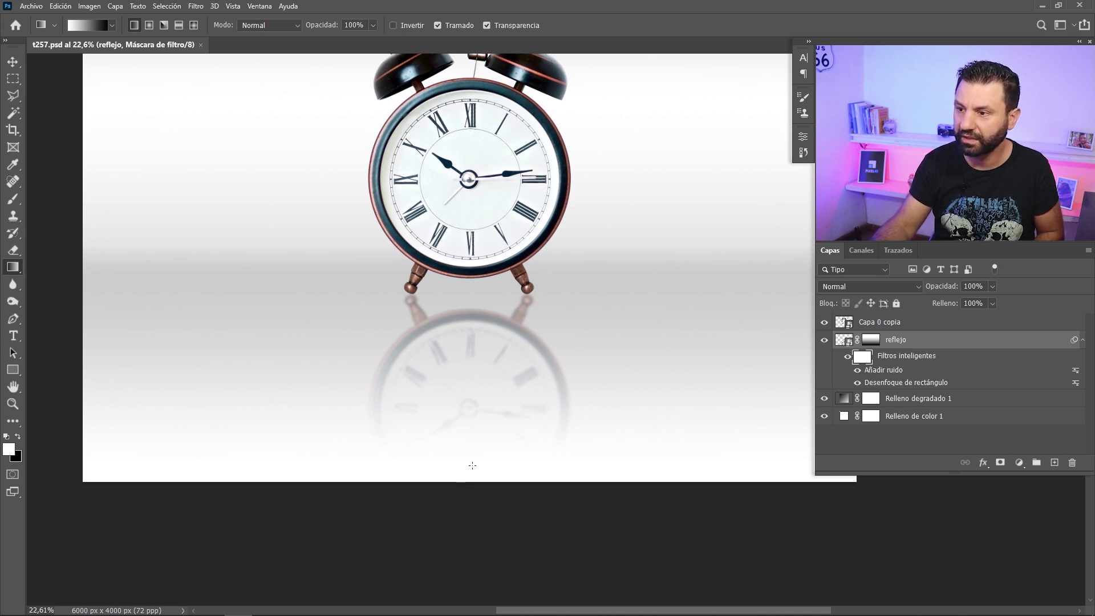
Draw a vertical gradient on the smart-filter mask from the floor's bottom up to the clock centre.
left_click_drag(480, 440, 490, 172)
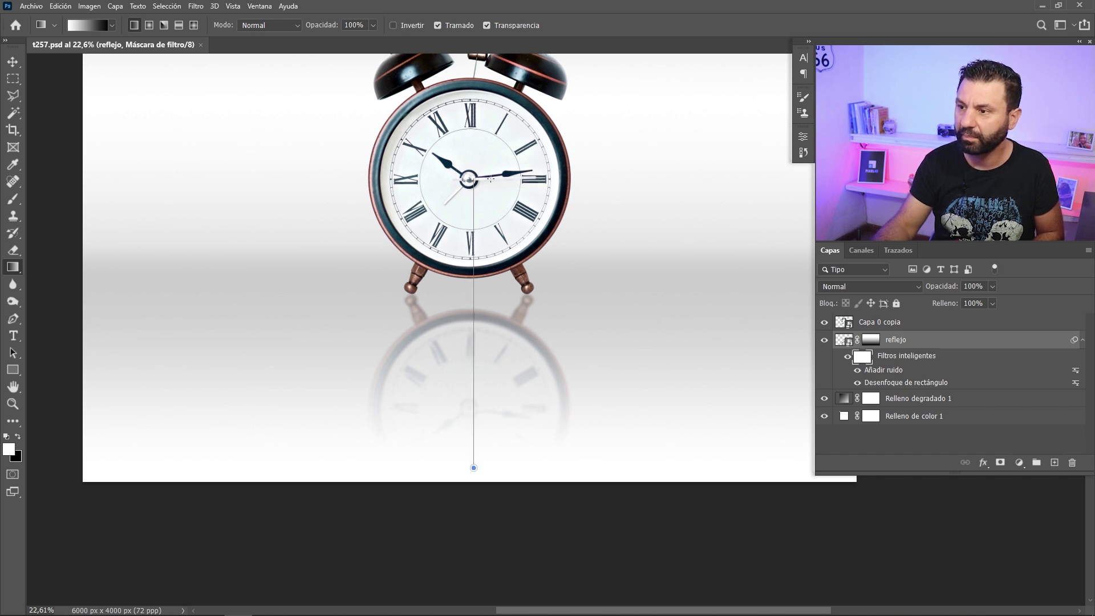
left_click_drag(491, 178, 491, 179)
scroll(478, 528, "up", 2)
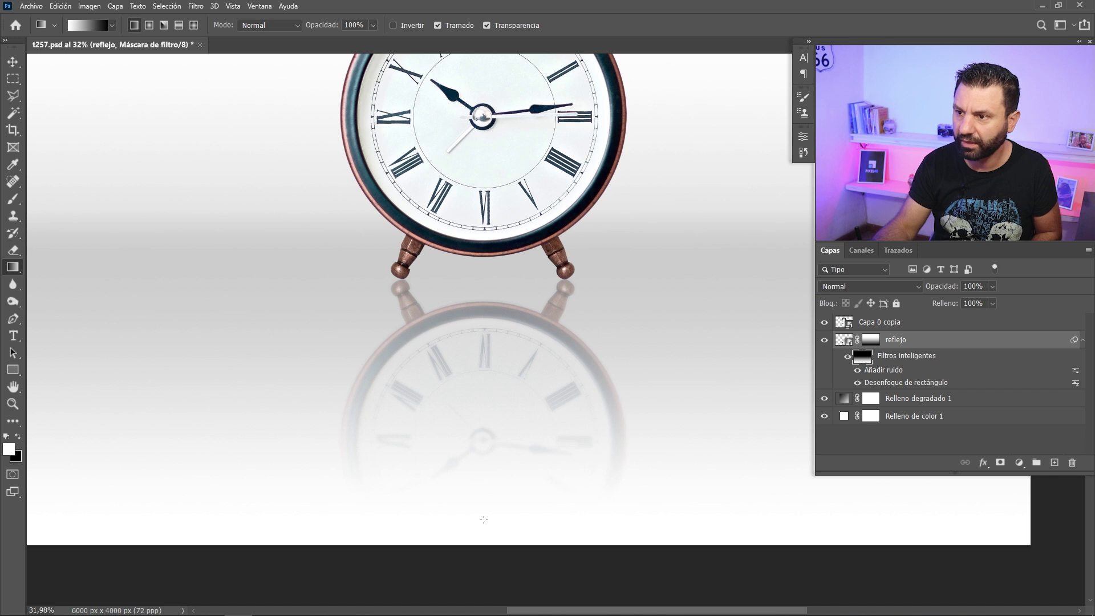
left_click_drag(487, 481, 506, 227)
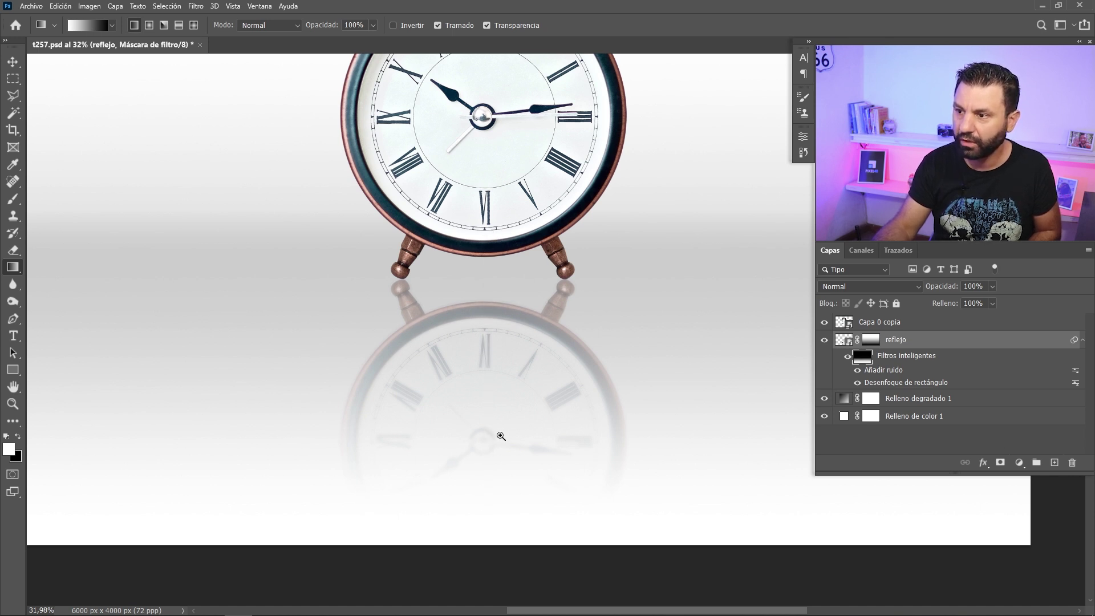
scroll(502, 436, "down", 2)
left_click_drag(502, 456, 502, 229)
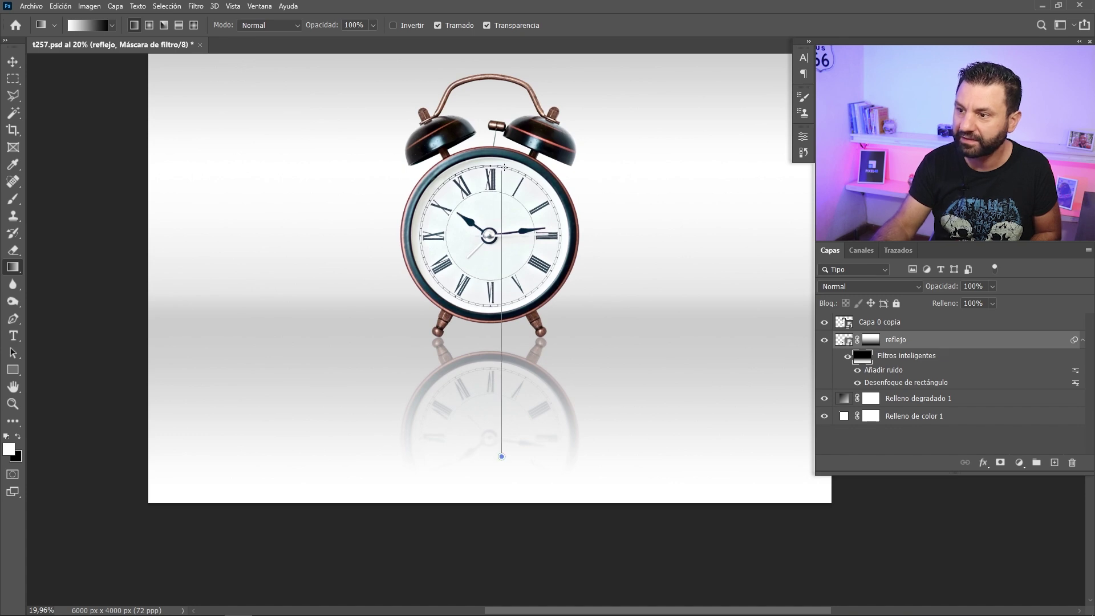
left_click_drag(504, 167, 505, 167)
Inspect the reflected clock, toggle the smart filters to compare, and fit the image on screen.
scroll(428, 384, "up", 3)
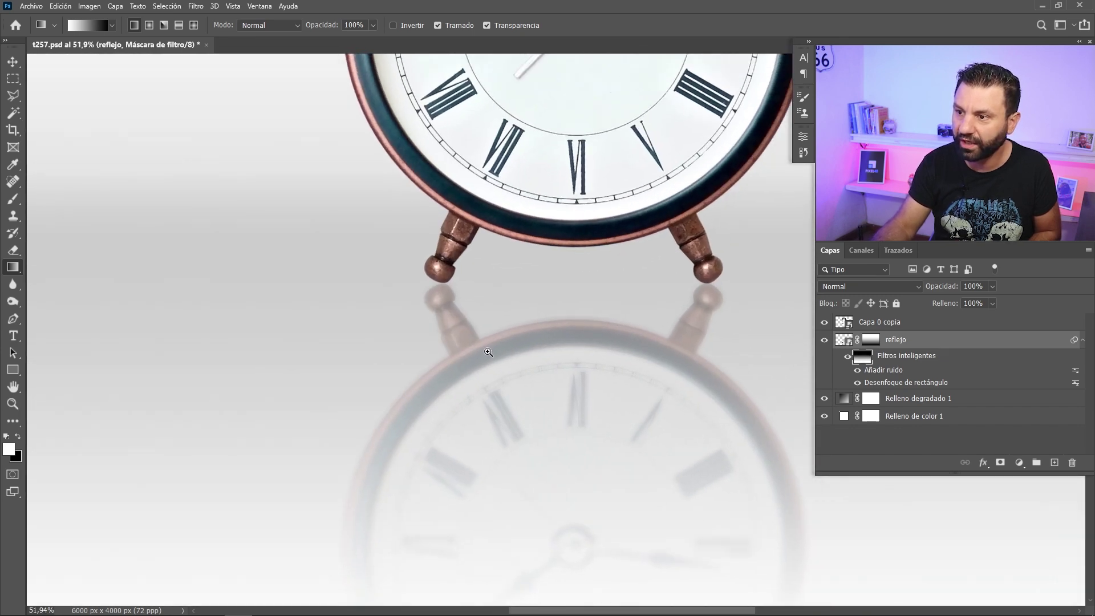
scroll(488, 353, "up", 1)
scroll(477, 342, "up", 1)
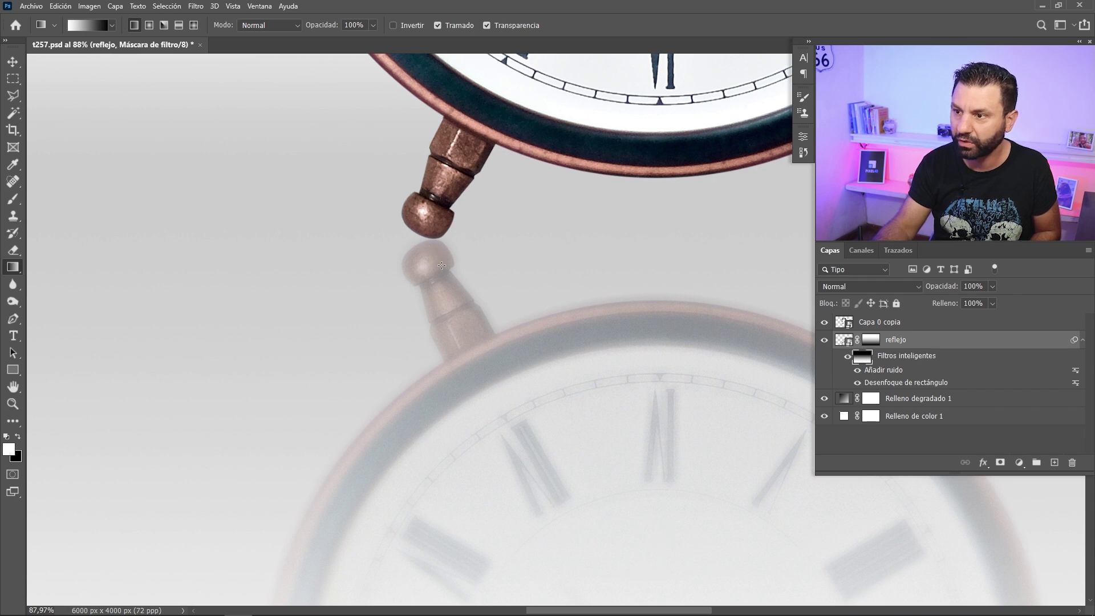
left_click_drag(496, 432, 460, 232)
scroll(489, 313, "down", 2)
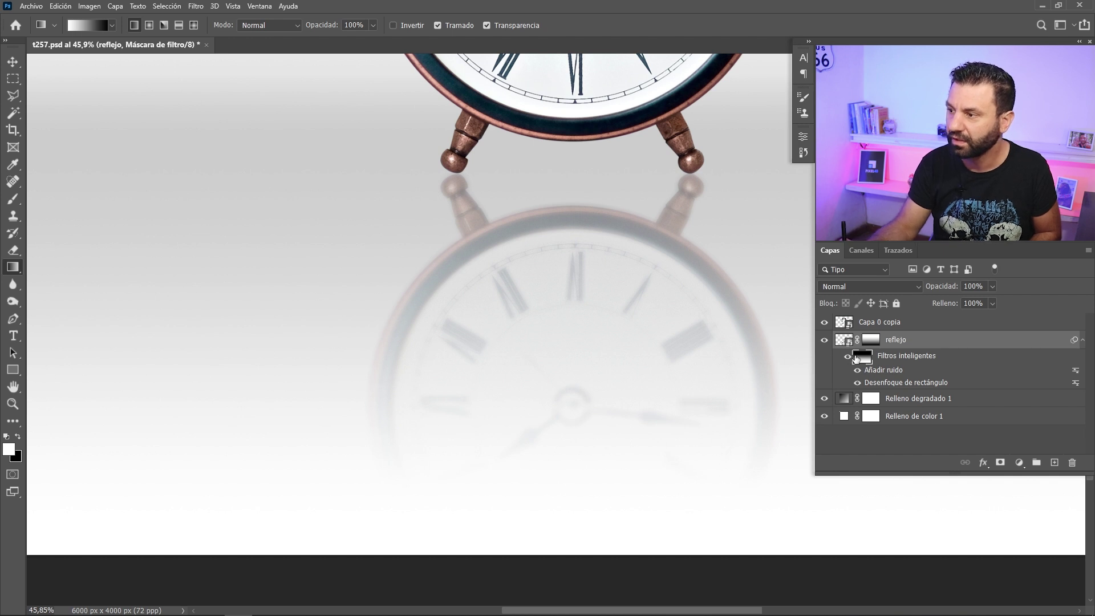
left_click(848, 357)
key("ctrl+0")
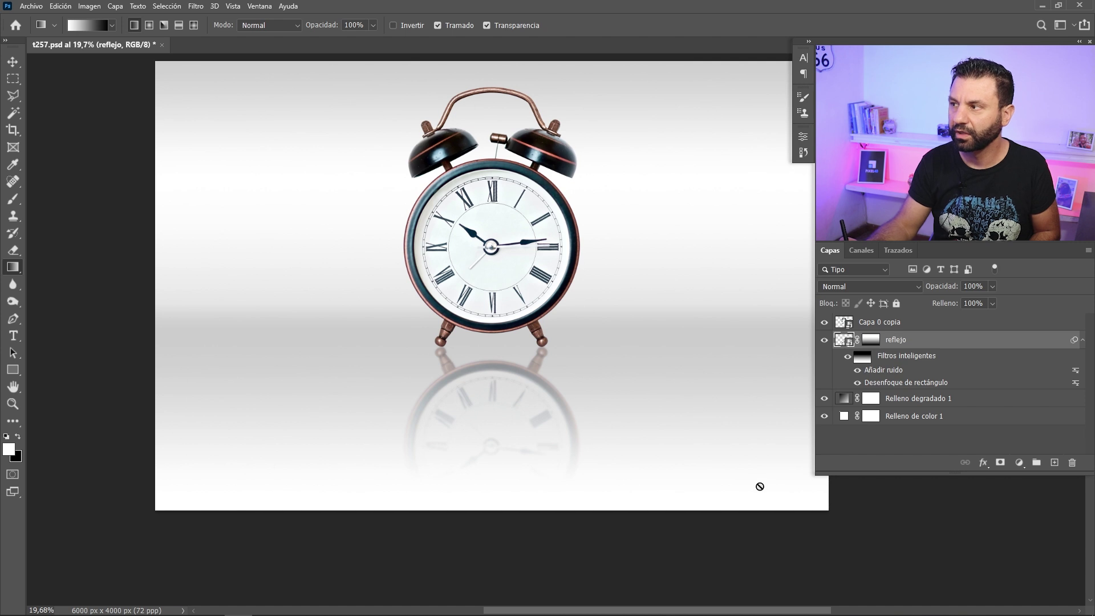
Save, add two empty layers above reflejo, and name the first one sombra patas.
key("ctrl+s")
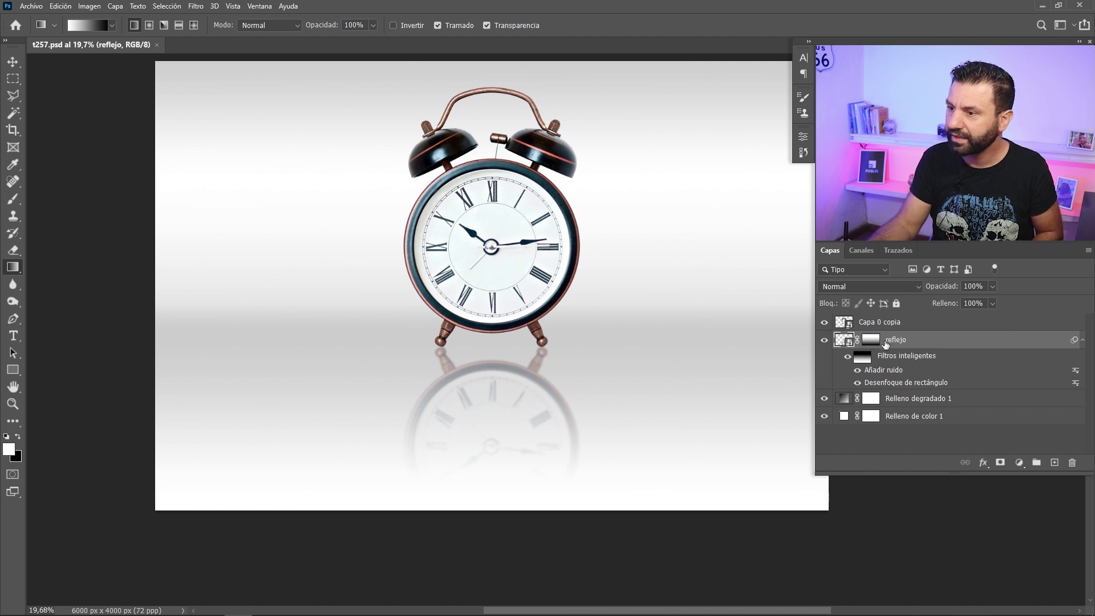
left_click(1054, 462)
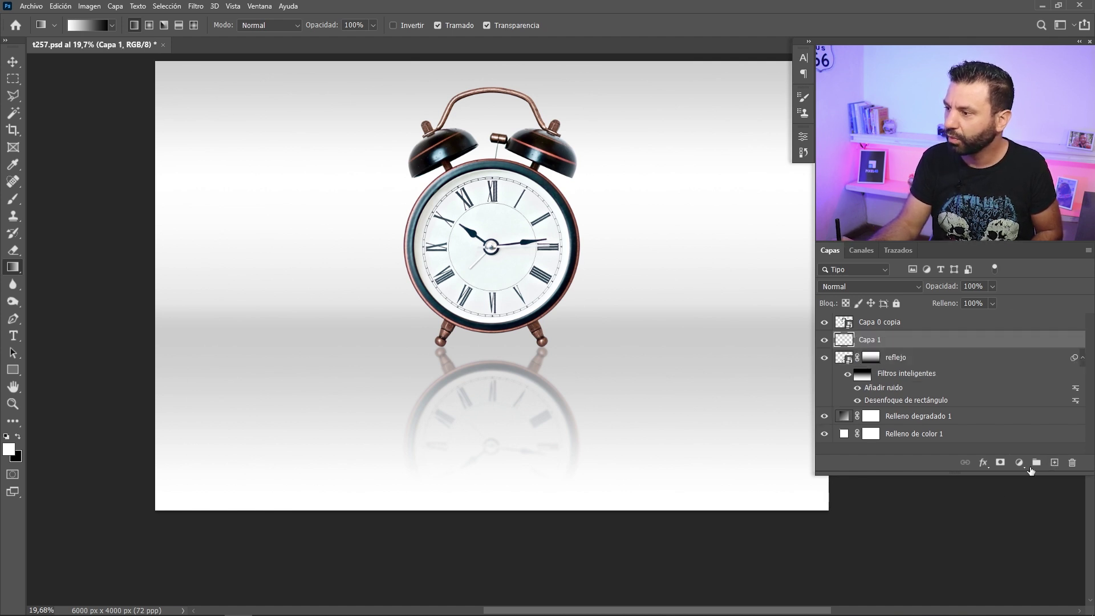
left_click(1055, 462)
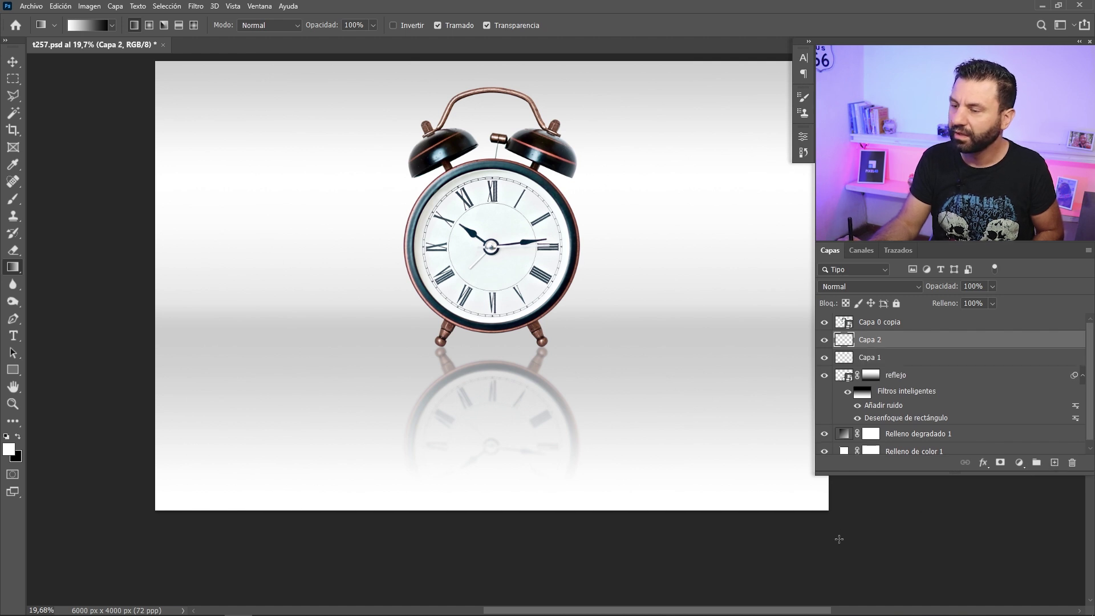
double_click(874, 359)
type("sombra pata")
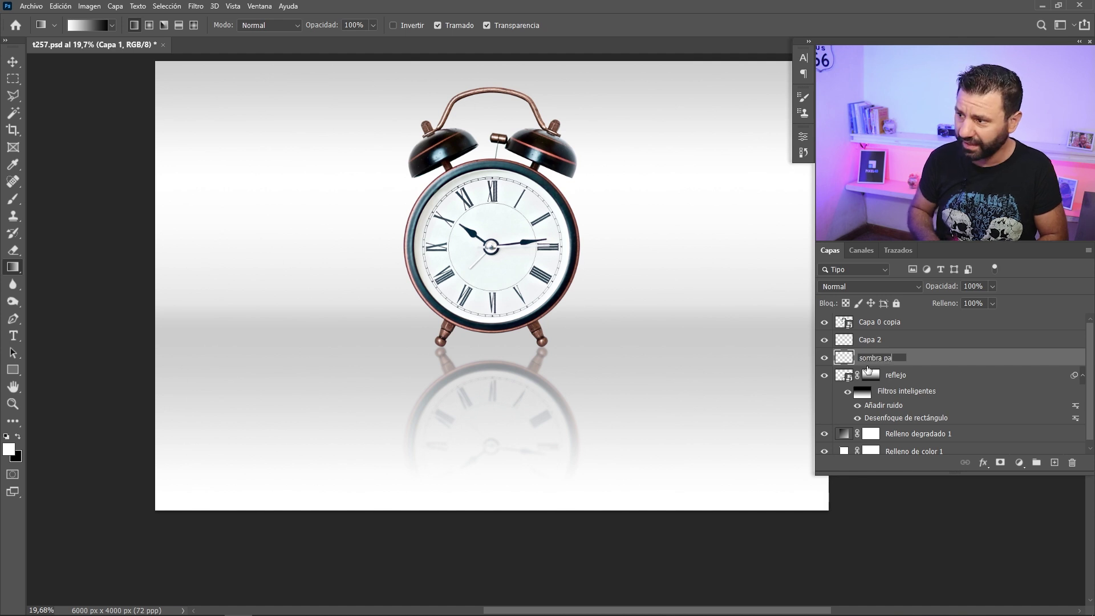
type("s")
key("Return")
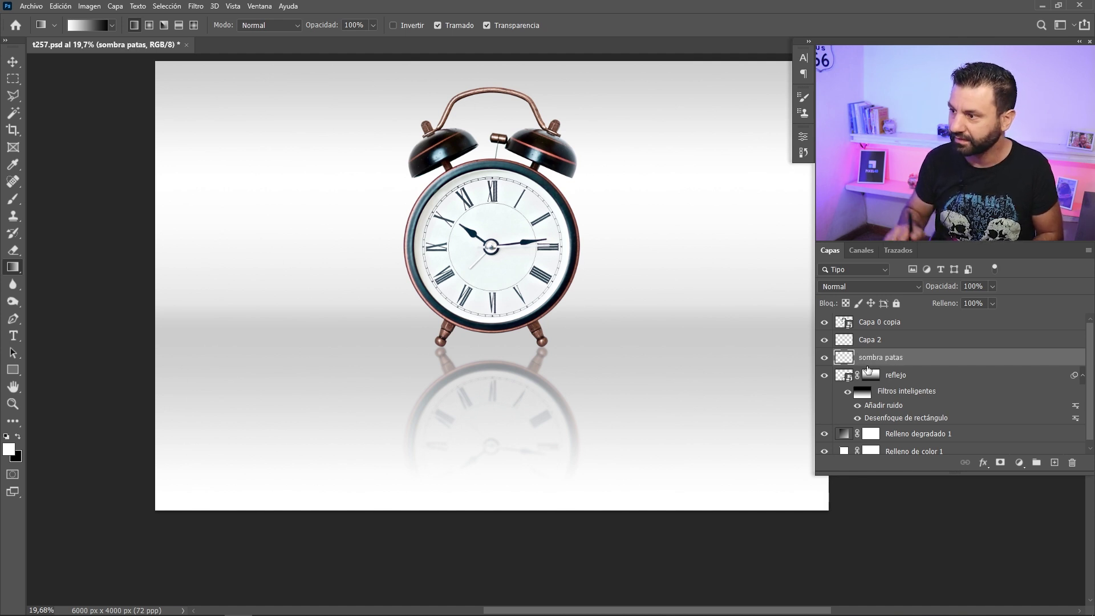
Name the second layer sombra grl and make sombra patas the active layer.
double_click(879, 340)
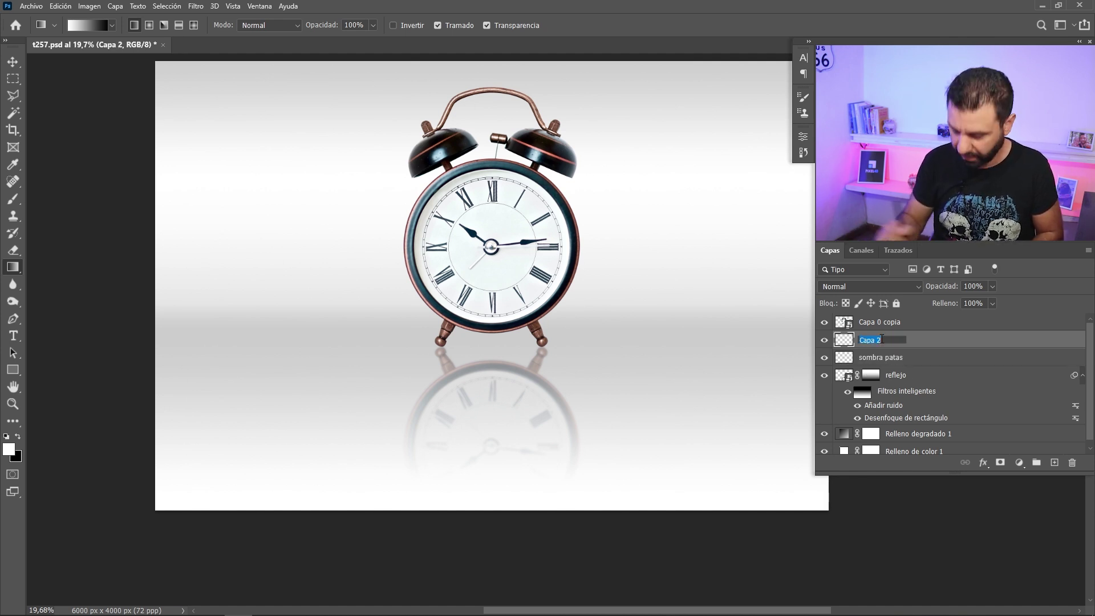
type("sombra gr")
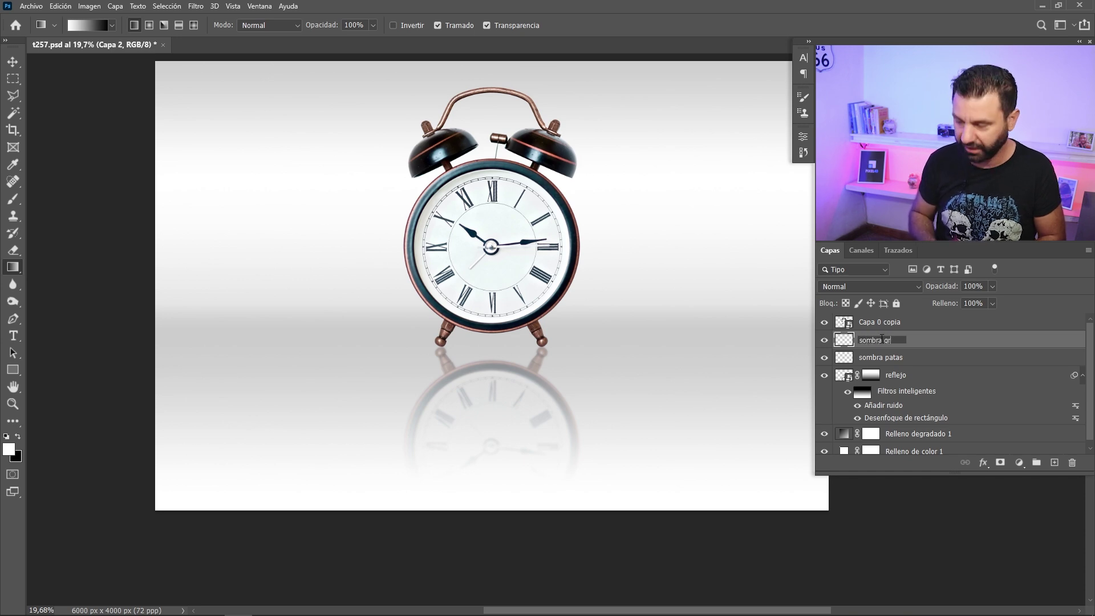
type("l")
key("Return")
left_click(844, 358)
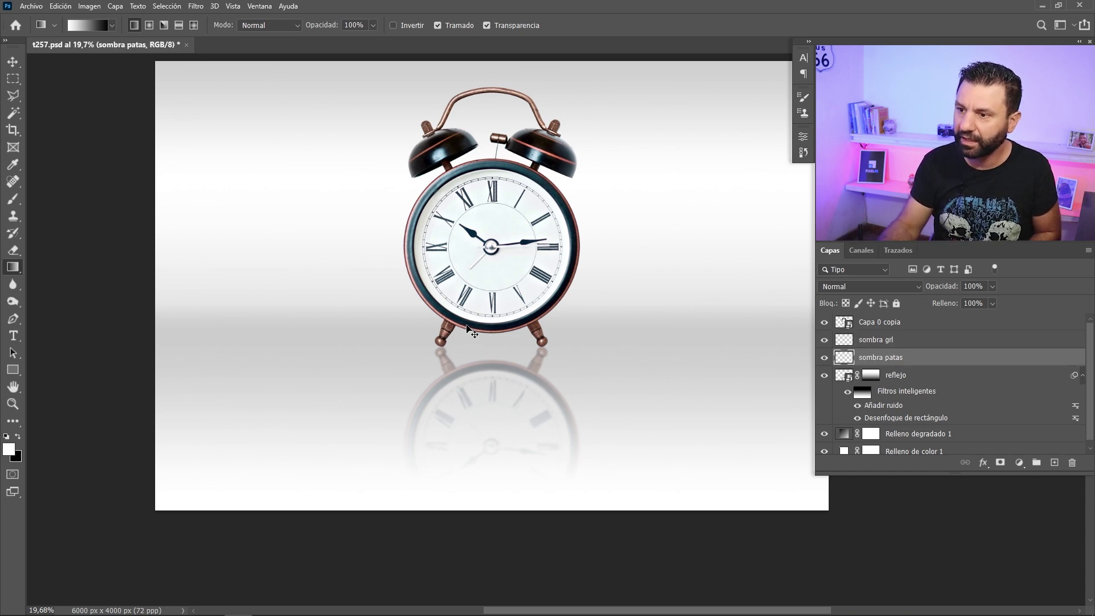
scroll(459, 337, "up", 3)
scroll(467, 342, "down", 1)
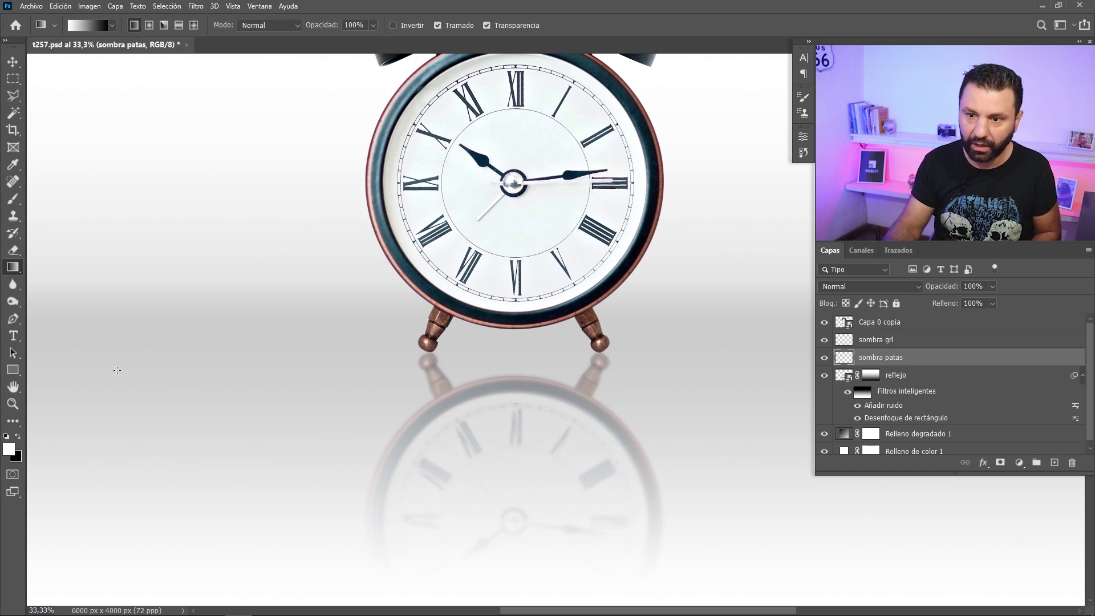
With black, a soft Brush at 10% flow, paint soft test strokes across the floor.
left_click(18, 437)
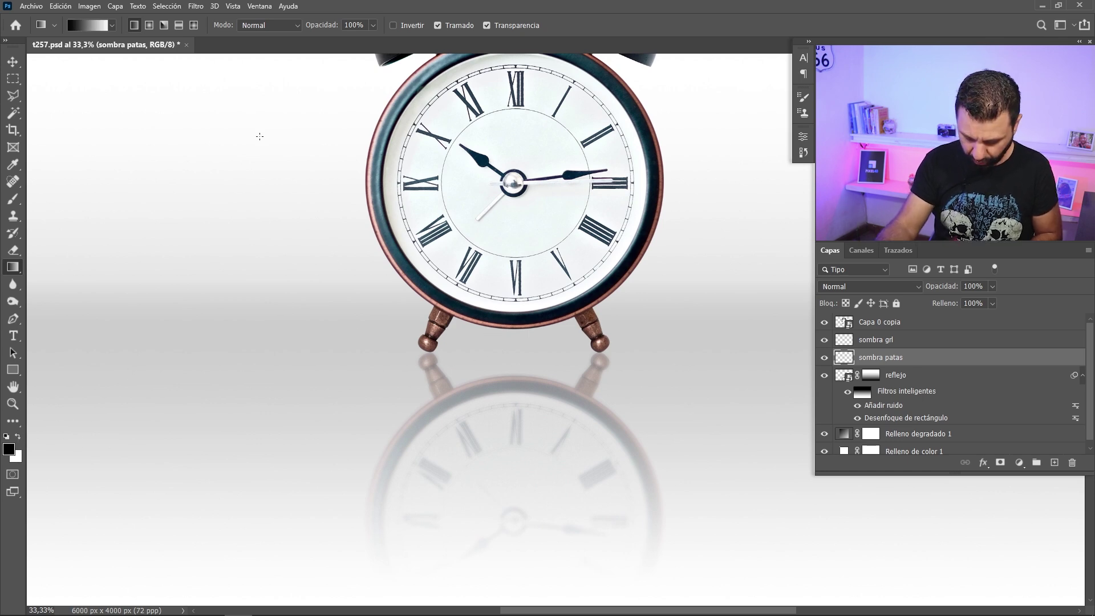
key("b")
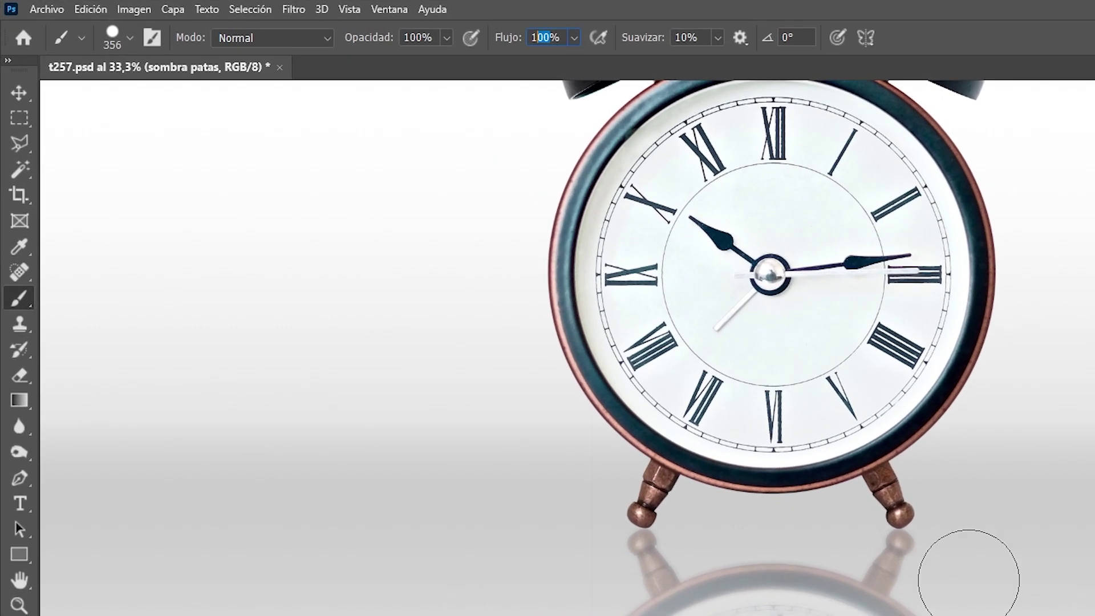
type("10")
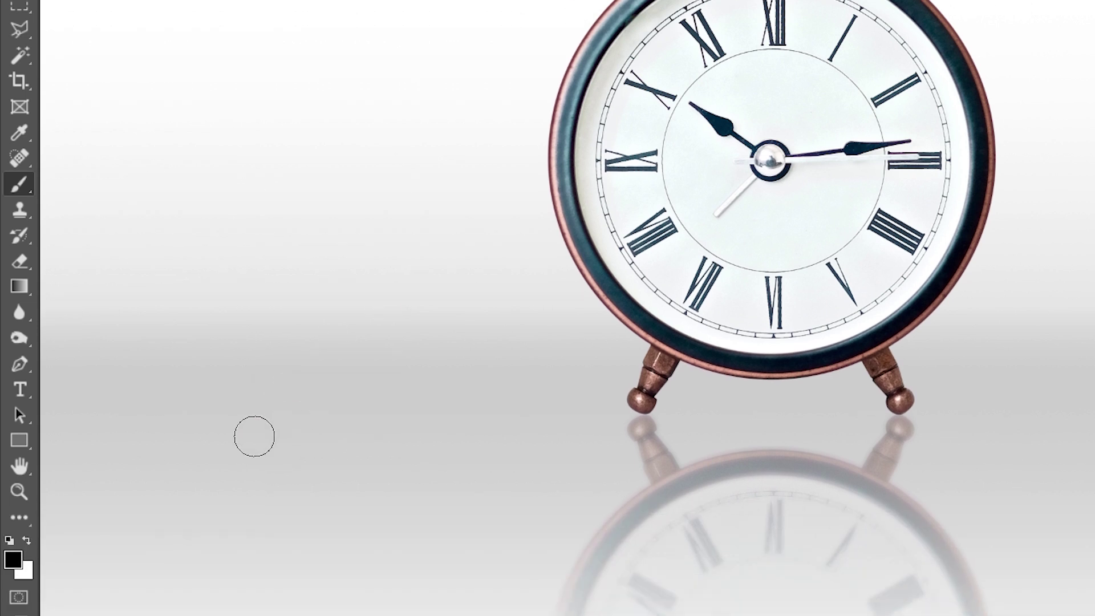
left_click_drag(246, 440, 694, 476)
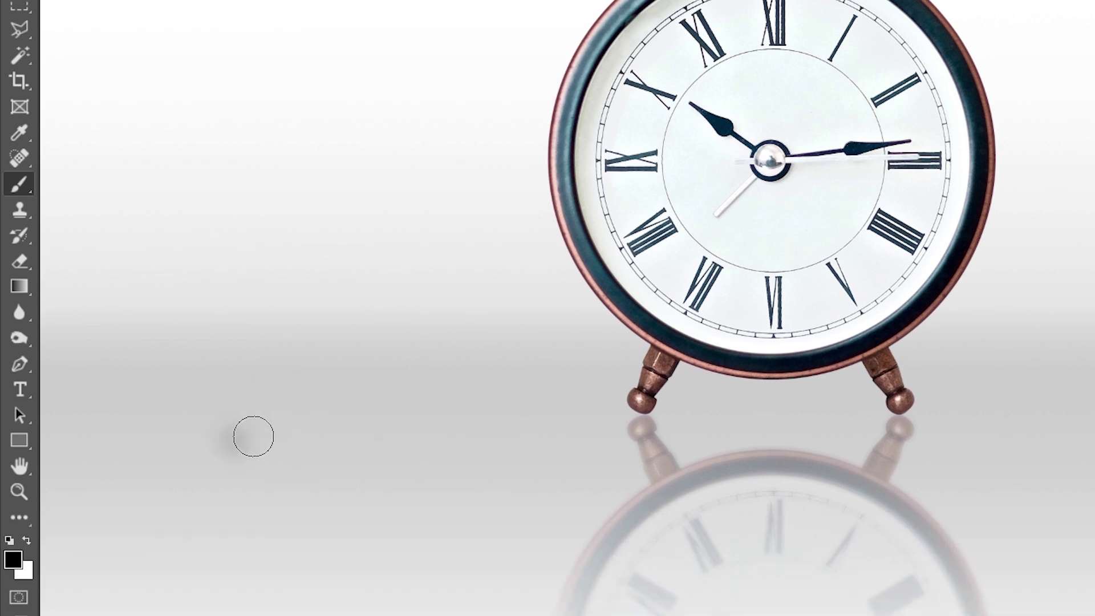
mouse_move(258, 414)
left_mouse_down()
mouse_move(513, 456)
mouse_move(330, 410)
mouse_move(801, 526)
mouse_move(269, 410)
mouse_move(785, 521)
mouse_move(426, 474)
mouse_move(349, 451)
mouse_move(607, 499)
mouse_move(622, 513)
mouse_move(417, 468)
mouse_move(465, 514)
left_mouse_up()
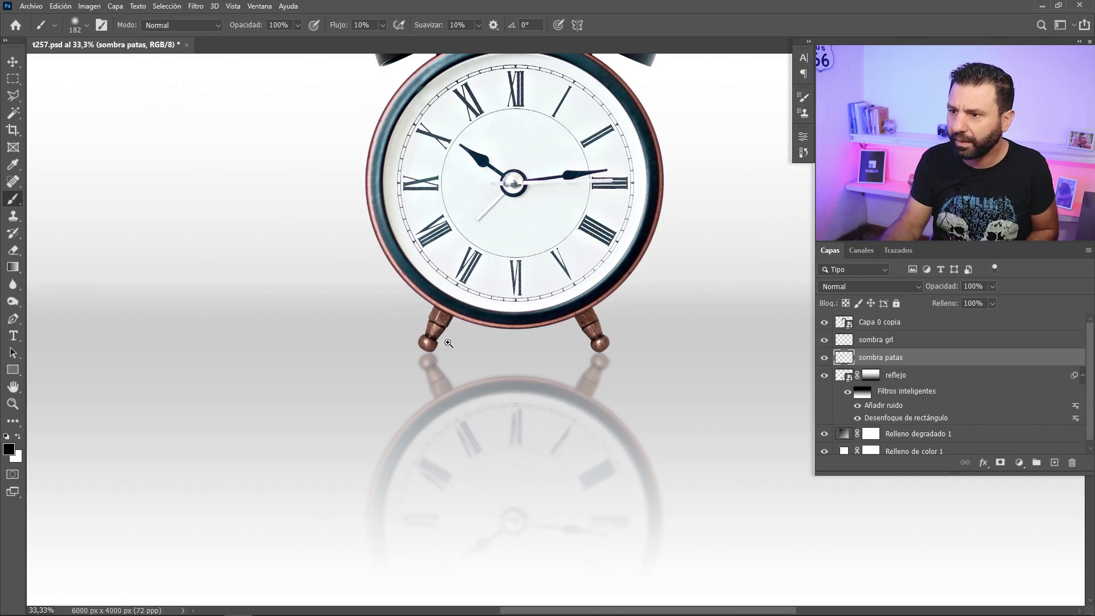
mouse_move(445, 342)
left_mouse_down()
mouse_move(486, 334)
mouse_move(416, 367)
mouse_move(499, 338)
left_mouse_up()
Paint soft shadows inward from both feet, redoing the right one, and enlarge the brush to 234.
left_click_drag(353, 374, 502, 338)
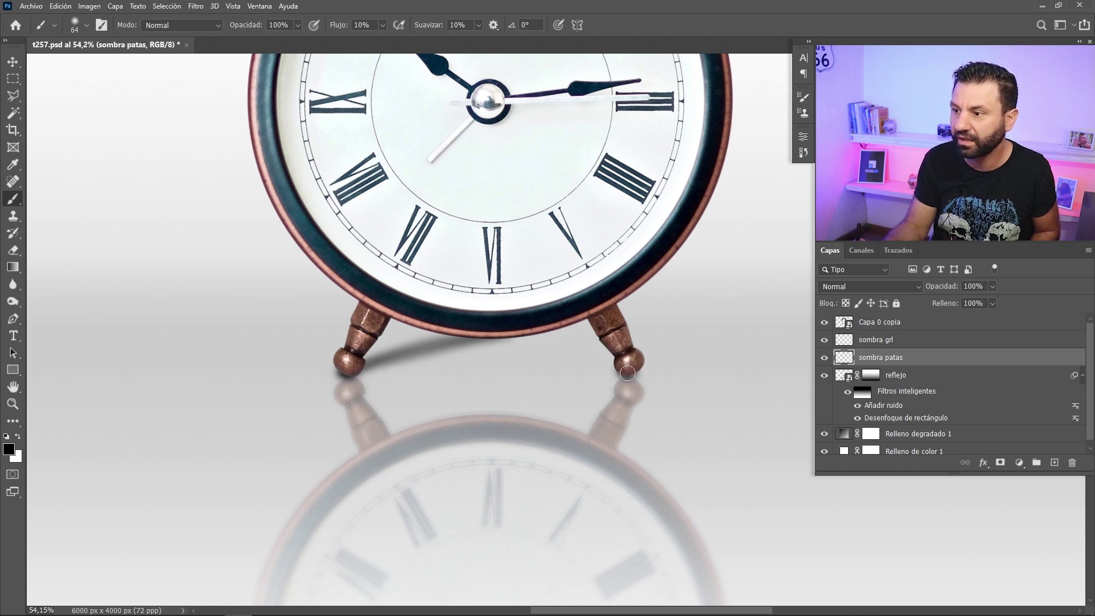
mouse_move(628, 373)
left_mouse_down()
mouse_move(556, 329)
mouse_move(637, 378)
left_mouse_up()
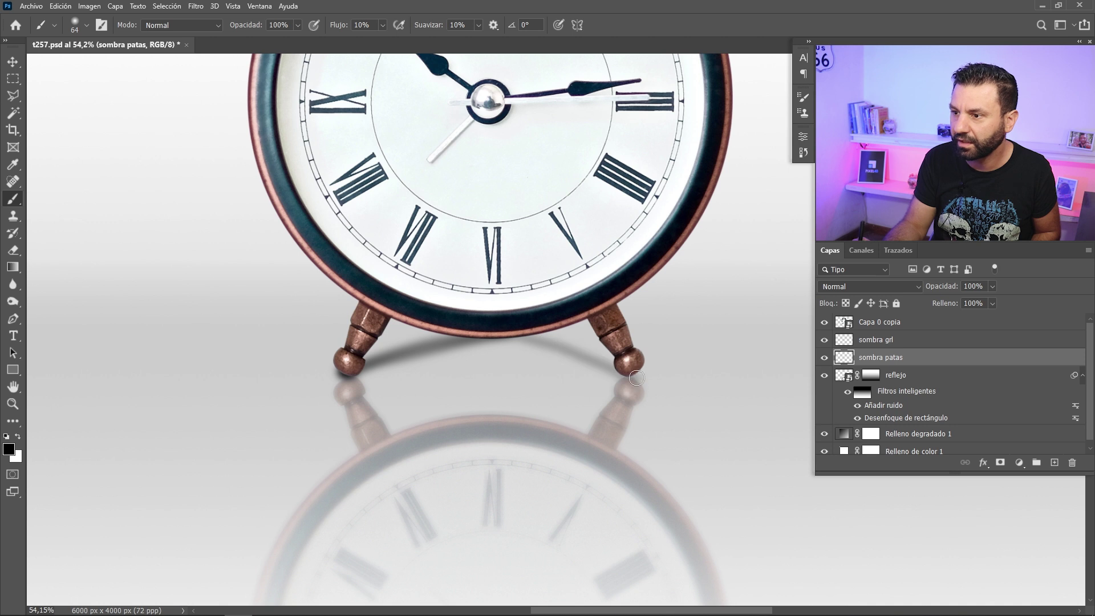
key("ctrl+z")
left_click_drag(499, 341, 628, 372)
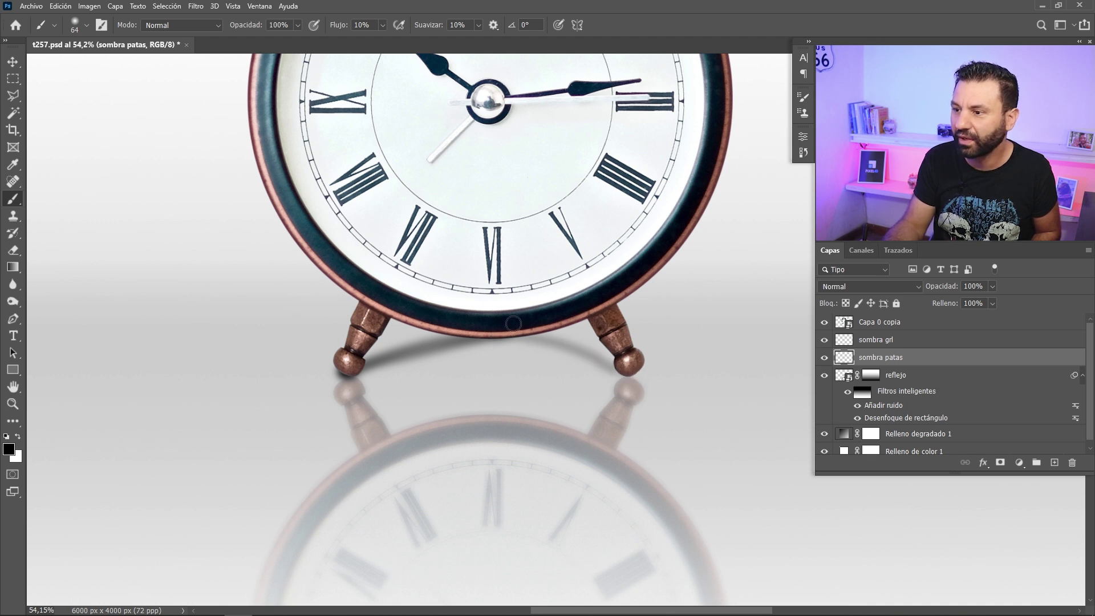
key("bracketright")
key("bracketright")
key("bracketright")
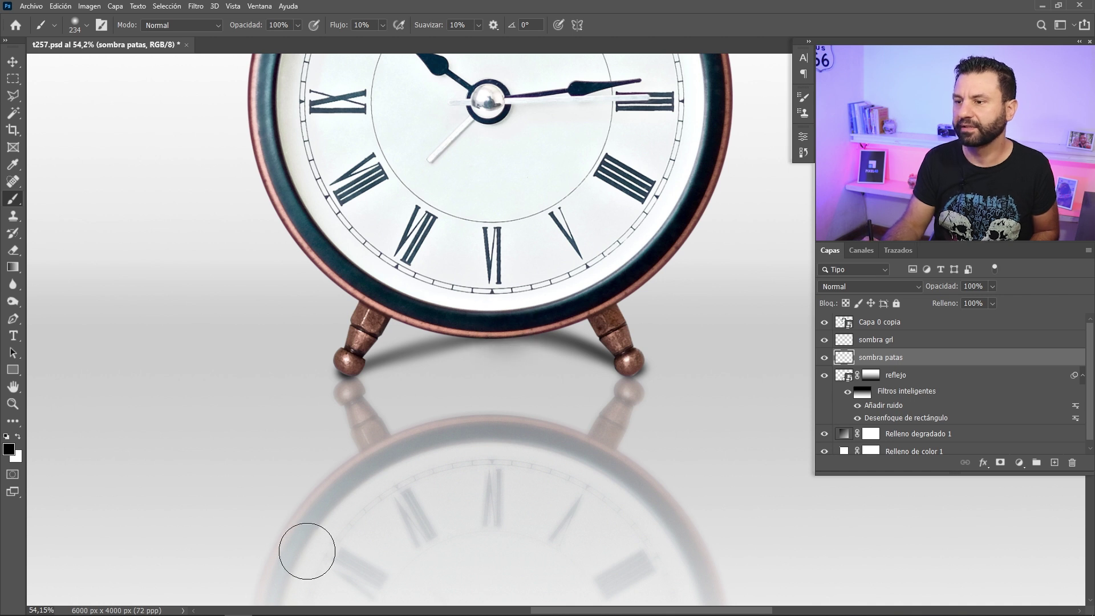
On sombra grl, paint a wide, soft shadow between the clock's feet.
left_click(869, 341)
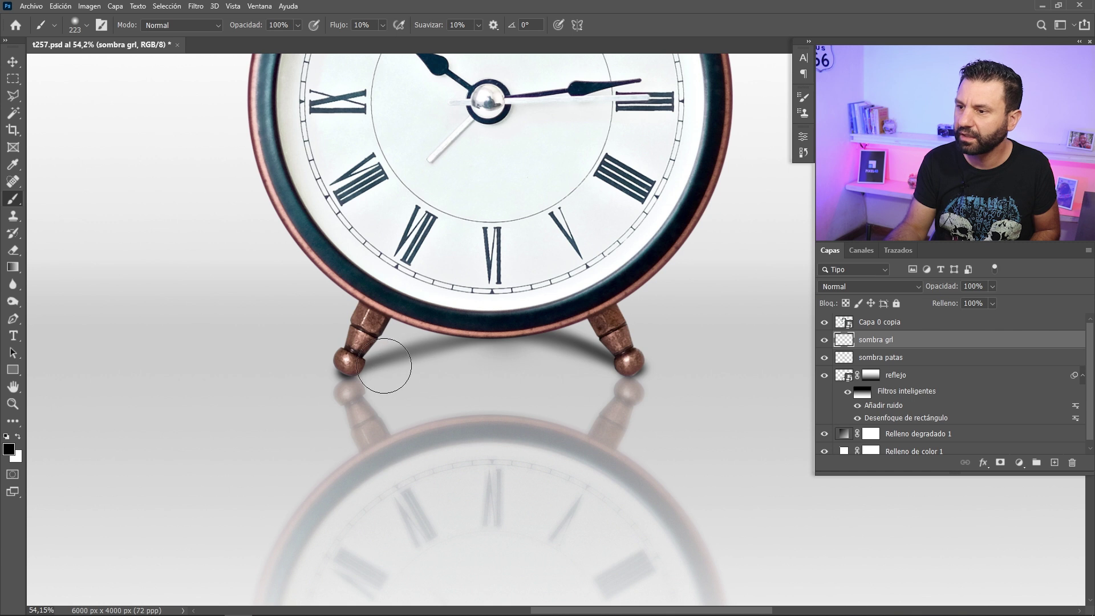
mouse_move(384, 366)
left_mouse_down()
mouse_move(488, 362)
mouse_move(330, 379)
left_mouse_up()
key("ctrl+z")
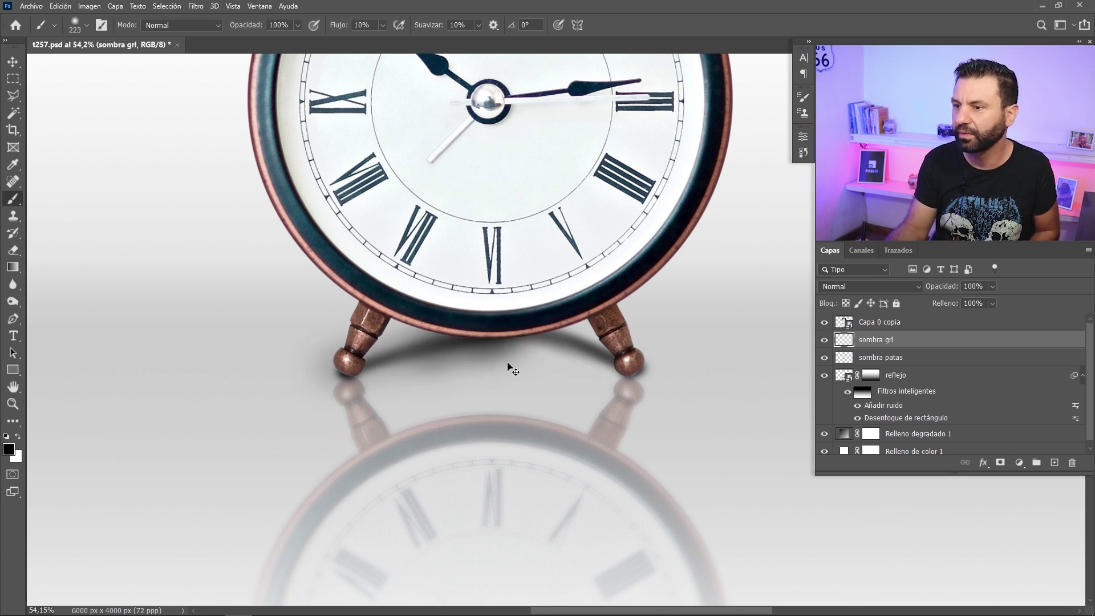
left_click_drag(628, 365, 495, 355)
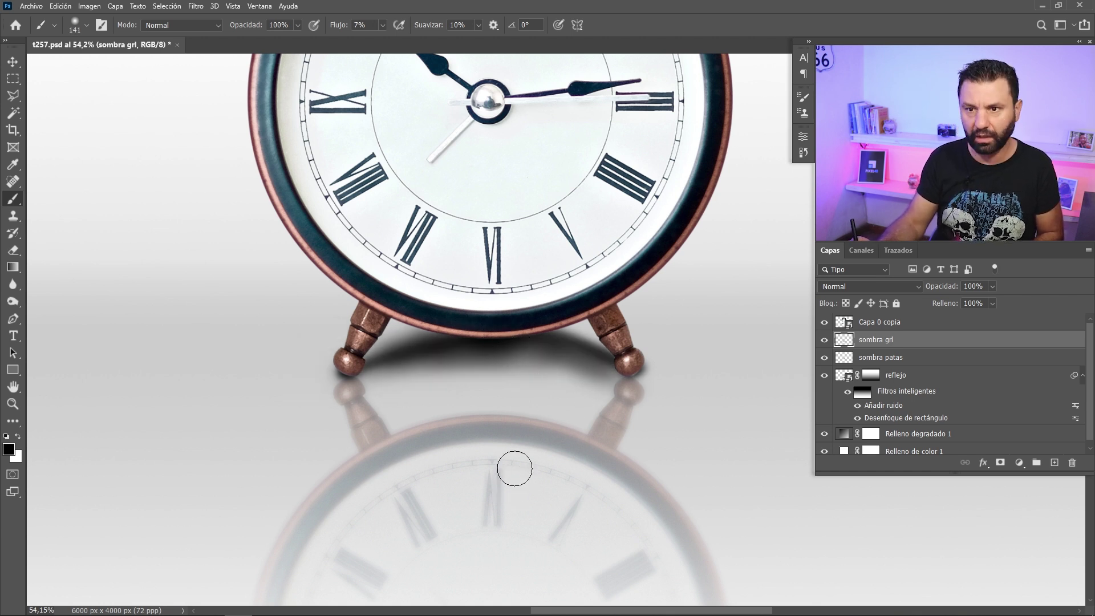
Switch to the Eraser sized about 441 and select both shadow layers together.
left_click(13, 251)
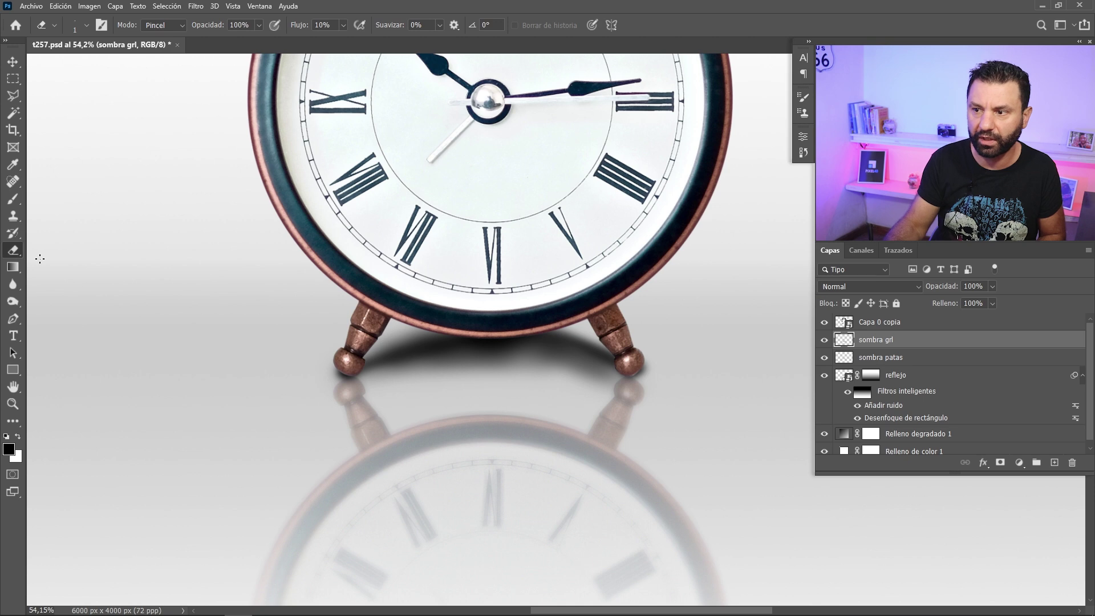
left_click_drag(481, 449, 542, 486)
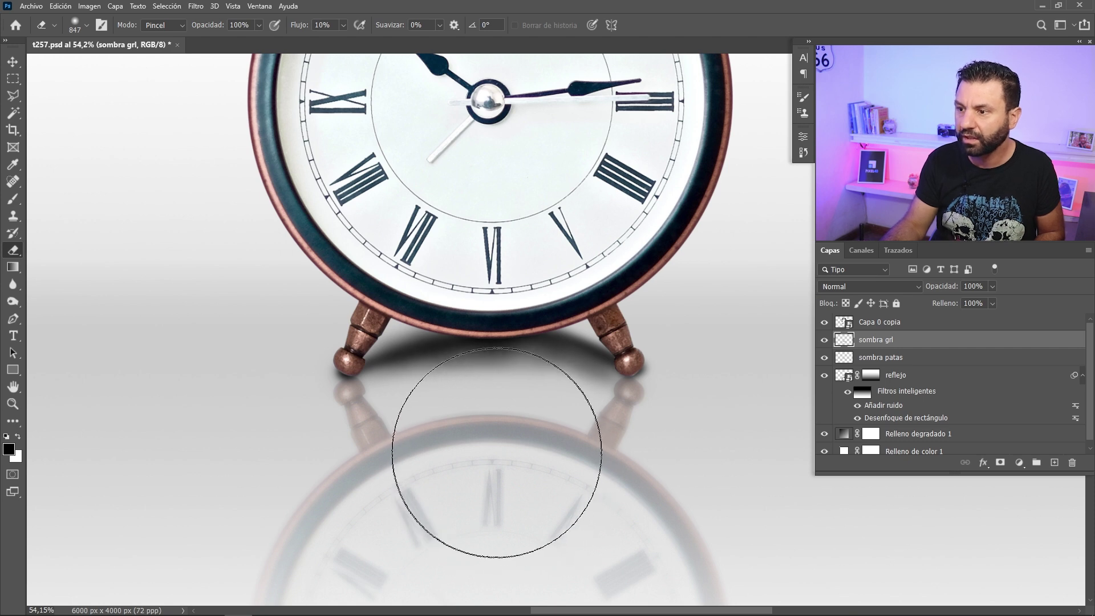
left_click_drag(494, 482, 344, 564)
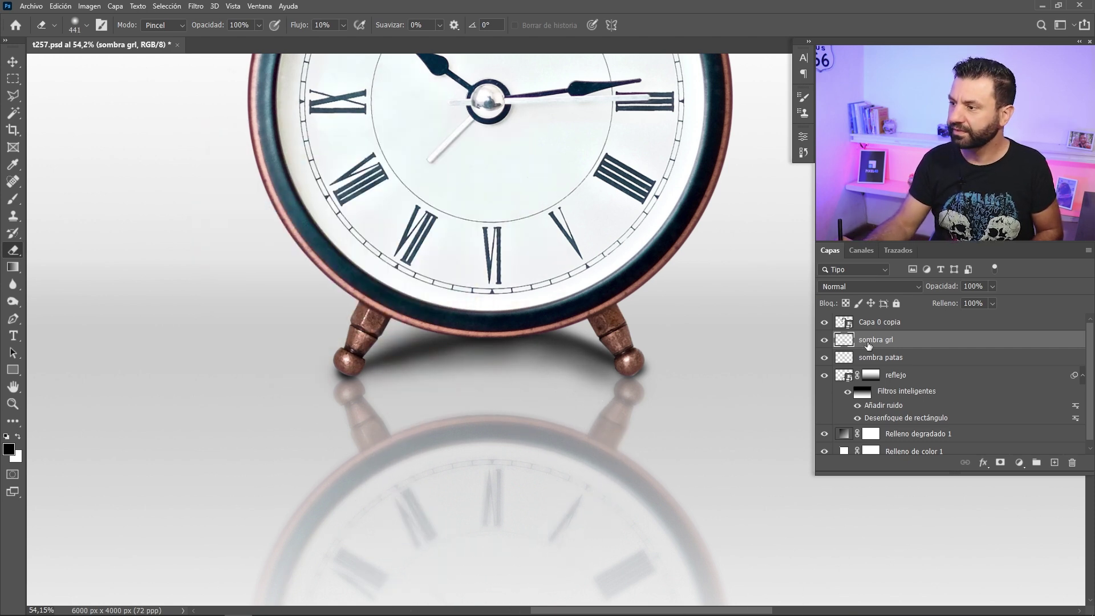
left_click(939, 359, "shift")
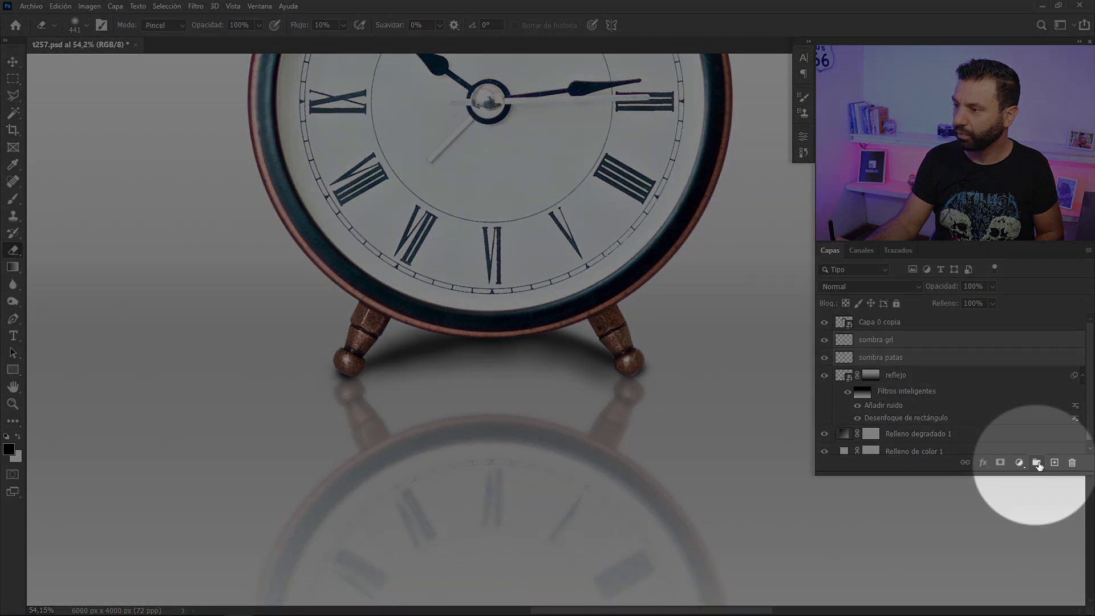
Group both shadow layers as sombras and lower the group opacity to 56%.
left_click(1038, 463)
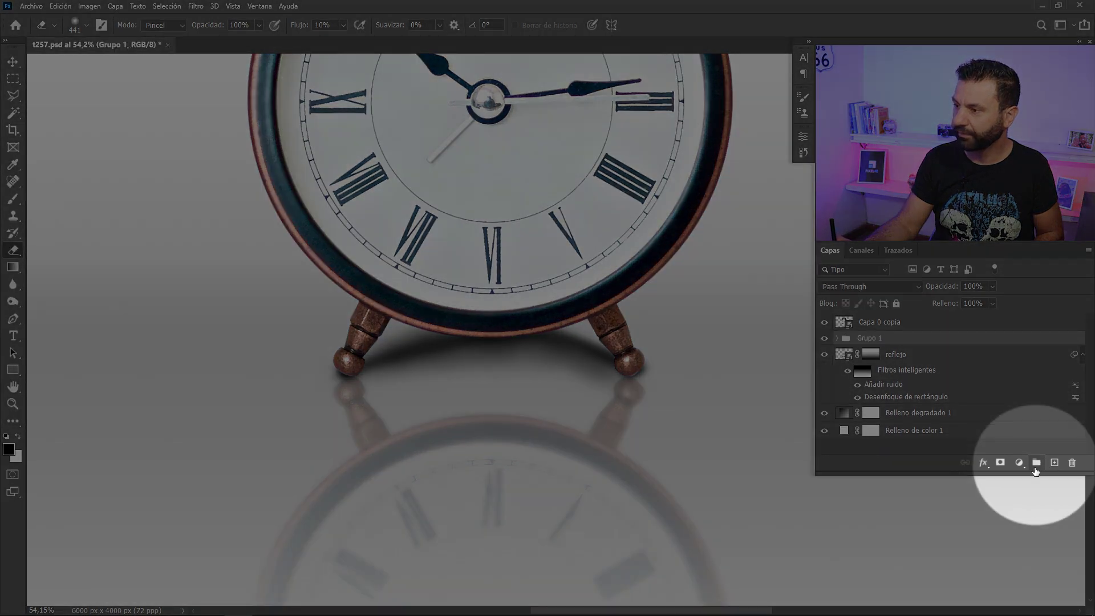
double_click(870, 338)
type("sombras")
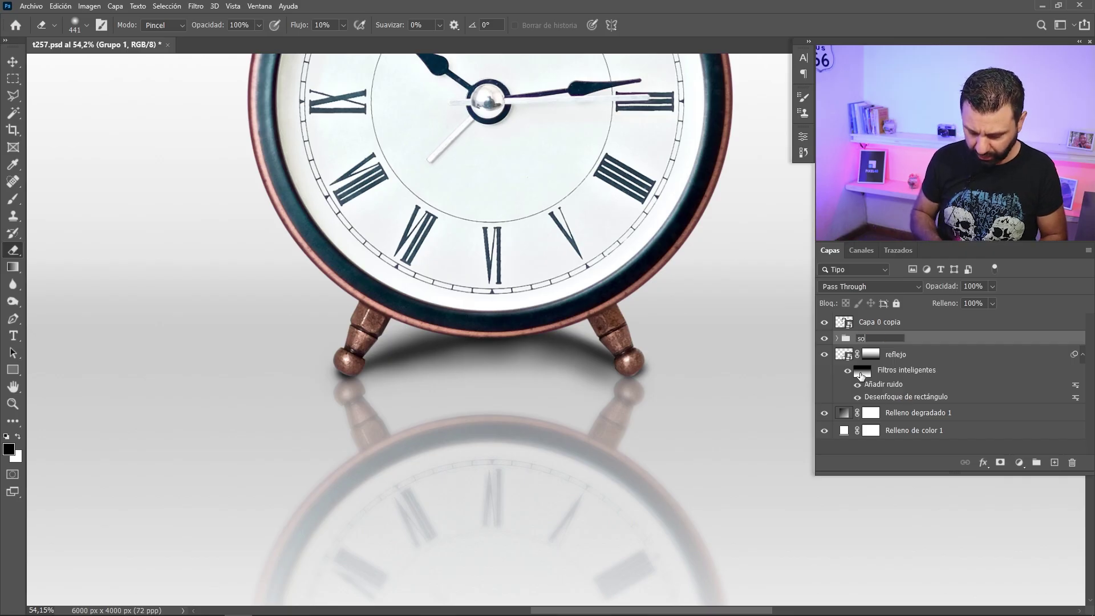
left_click(837, 338)
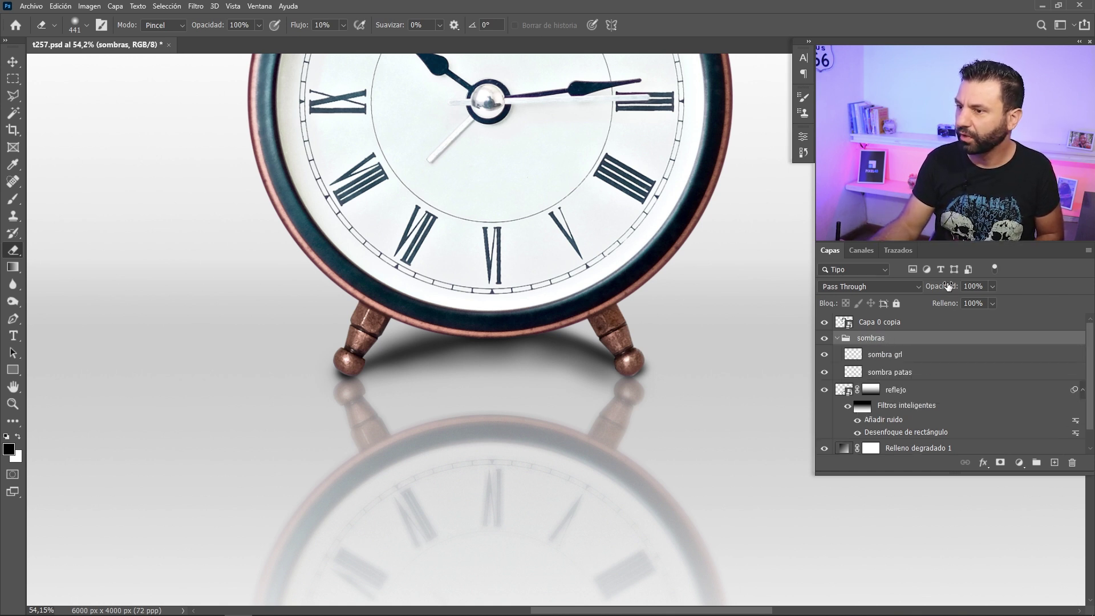
left_click_drag(942, 286, 915, 318)
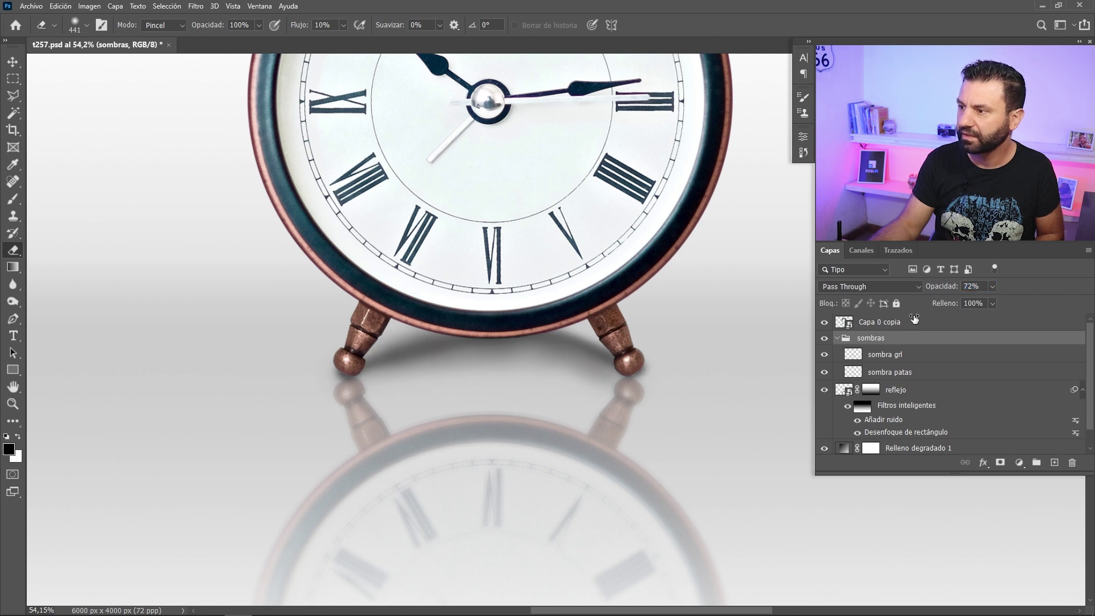
Lower the sombra patas layer's opacity to 80% and recentre the image in view.
left_click(888, 374)
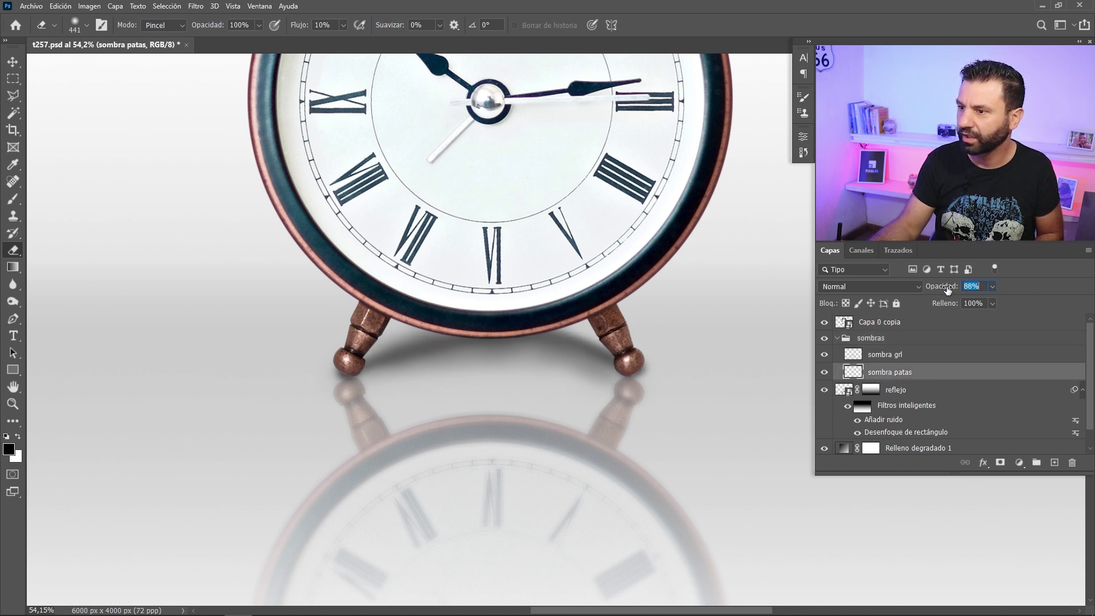
left_click_drag(946, 288, 945, 288)
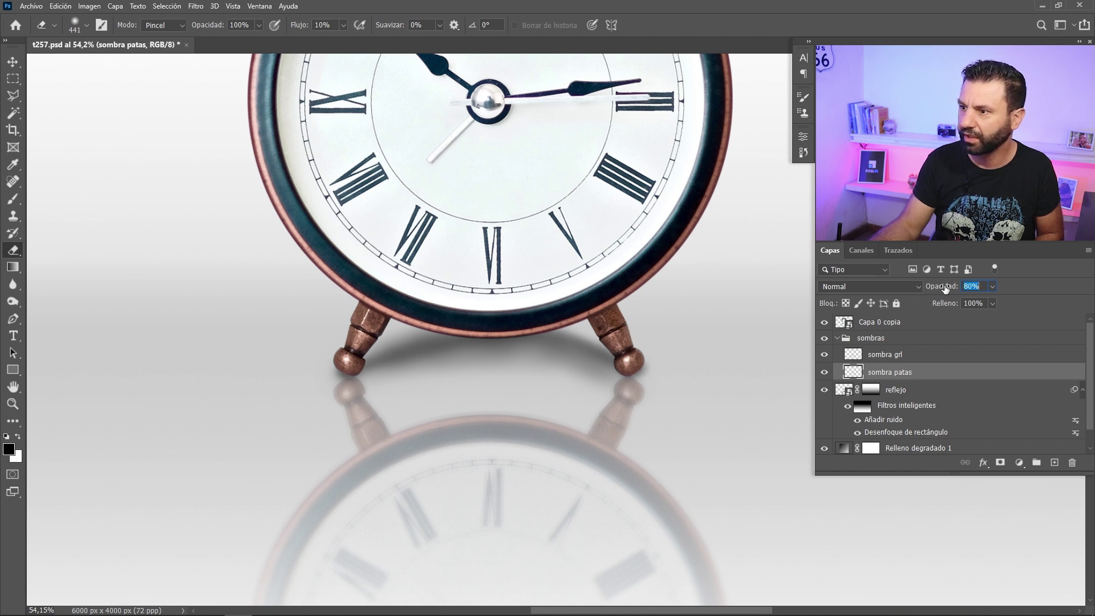
scroll(588, 350, "down", 3)
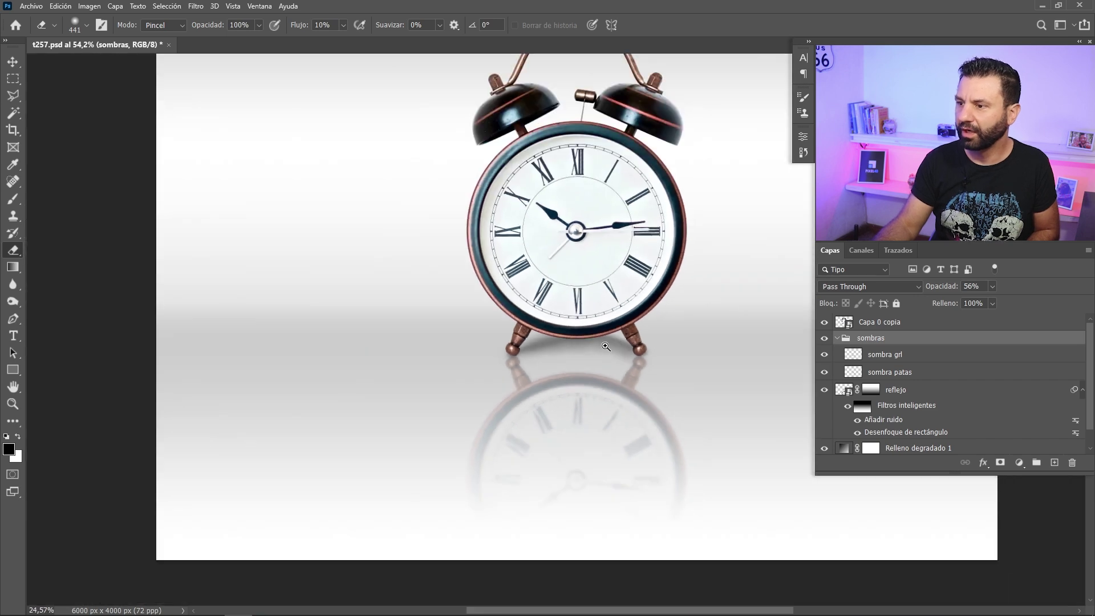
scroll(605, 371, "down", 2)
mouse_move(620, 389)
left_mouse_down()
mouse_move(550, 374)
mouse_move(513, 384)
left_mouse_up()
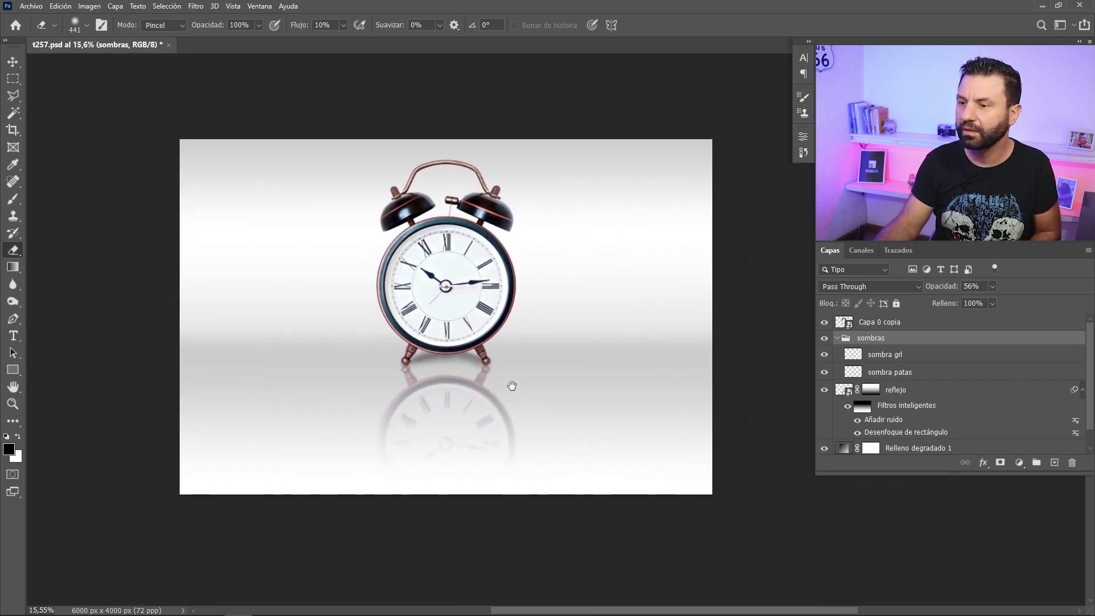